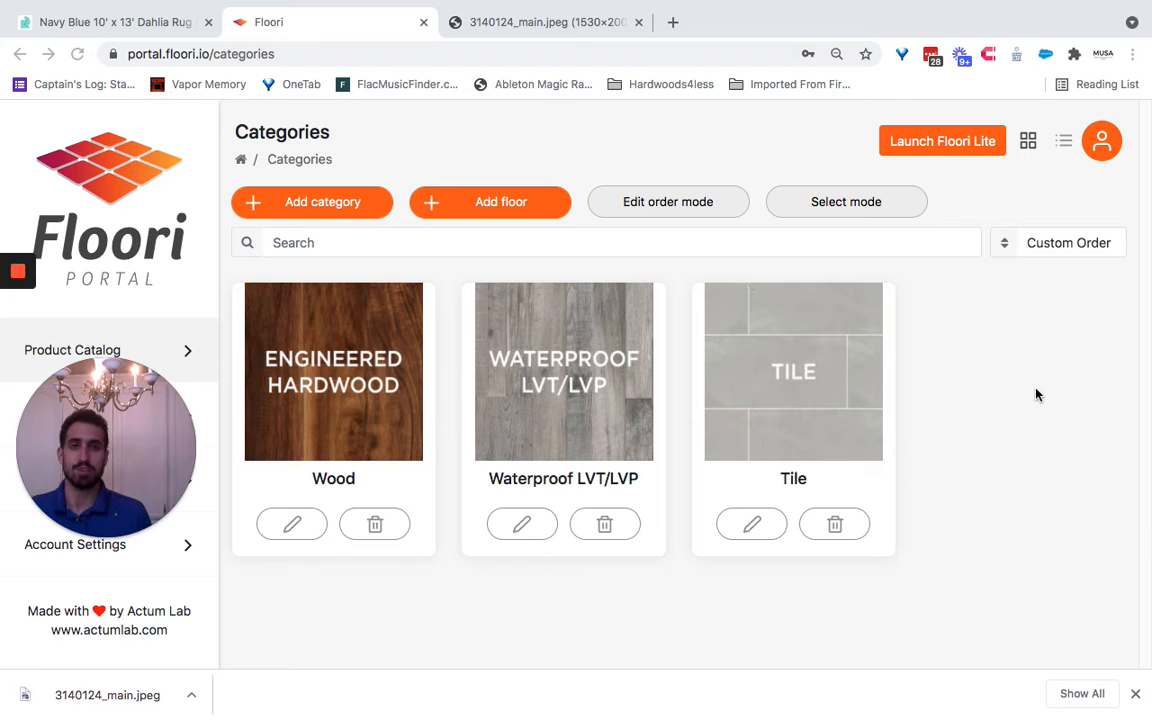
- Start adding a new floor of type Rug and name it Dahlia Rug
{"action": "left_click", "coordinate": [499, 205]}
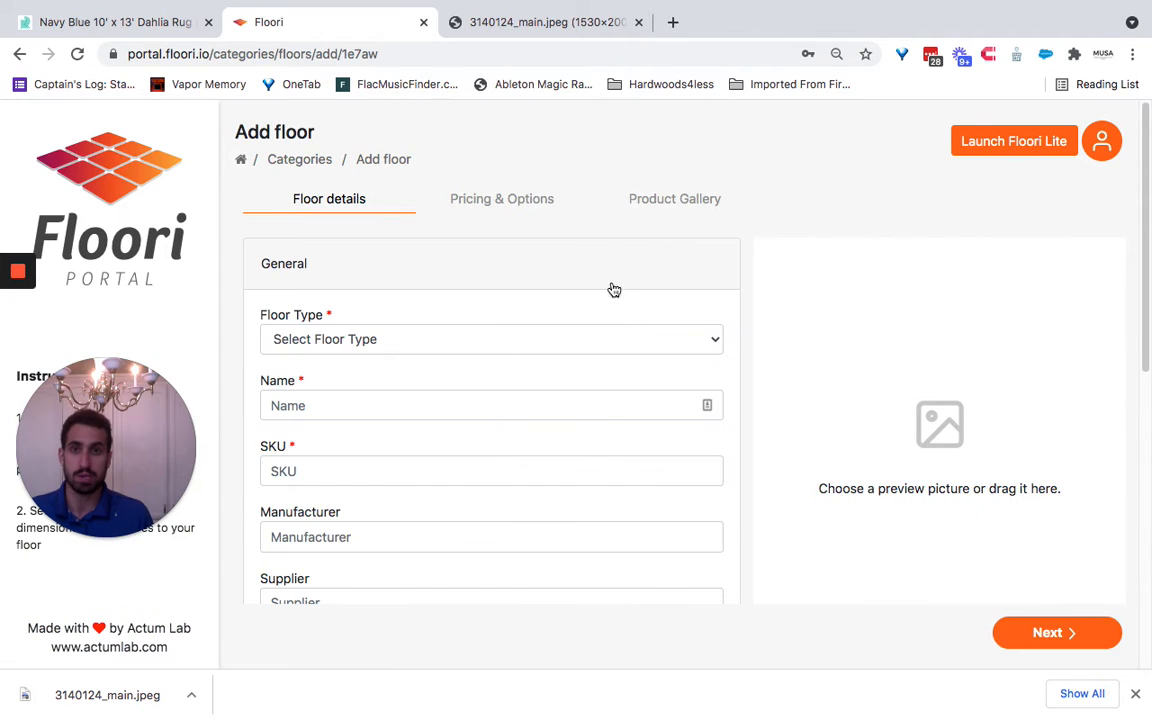
{"action": "left_click", "coordinate": [502, 342]}
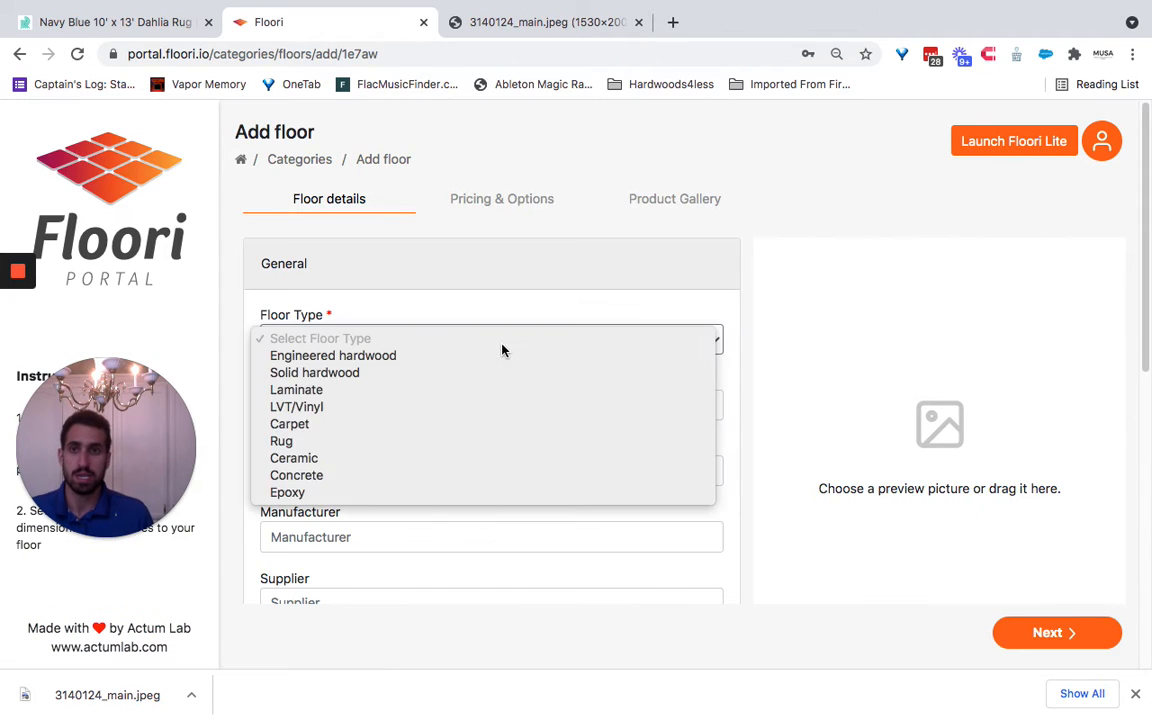
{"action": "left_click", "coordinate": [435, 446]}
{"action": "left_click", "coordinate": [404, 405]}
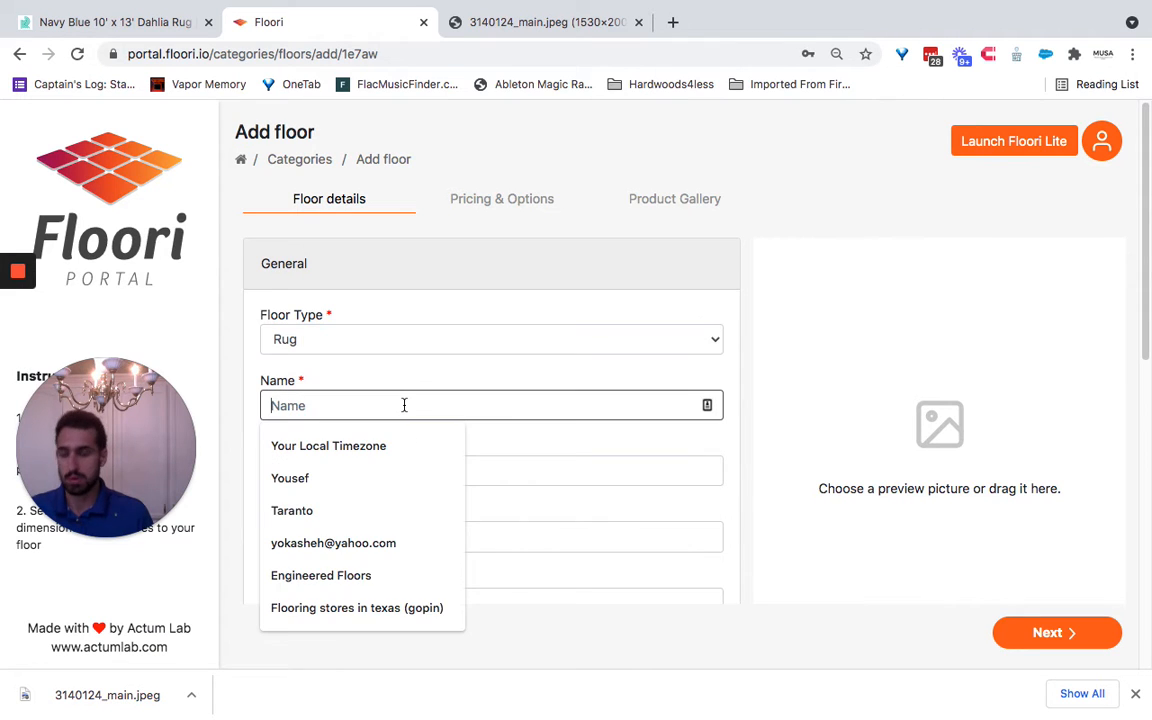
{"action": "type", "text": "Dah"}
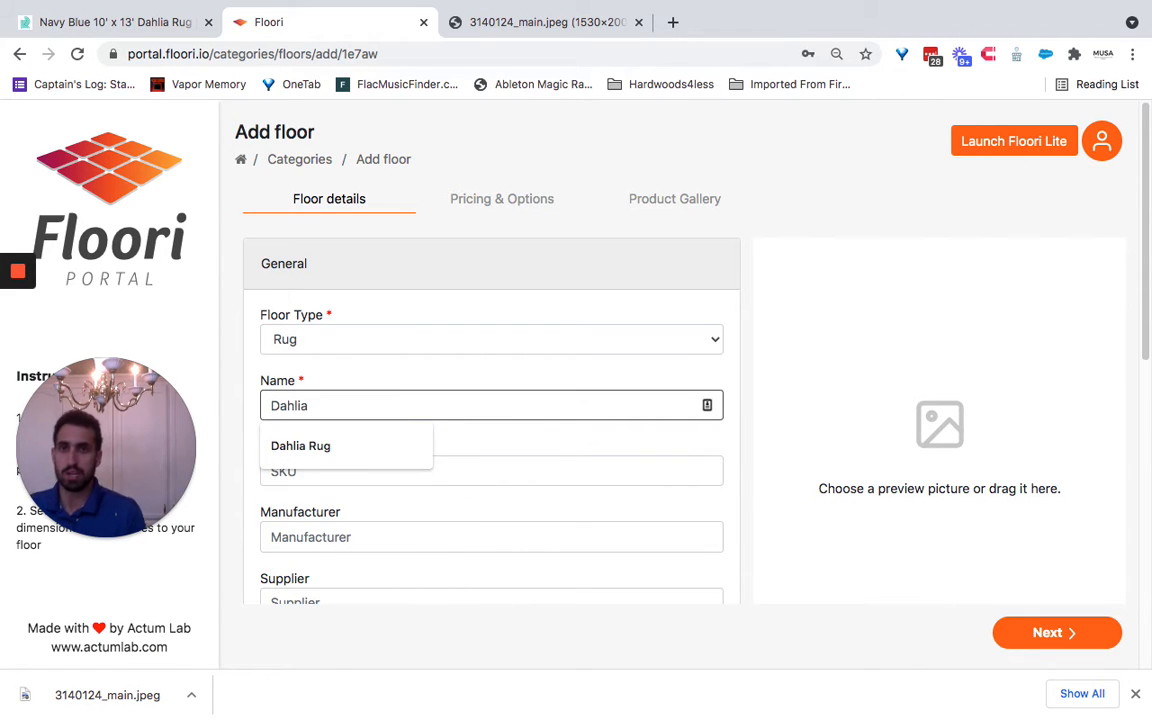
{"action": "type", "text": "lia"}
{"action": "key", "text": "Down"}
{"action": "key", "text": "Return"}
- Review the Dahlia rug's product page on rugs.com and the rug image 3140124_main.jpeg
{"action": "left_click", "coordinate": [186, 22]}
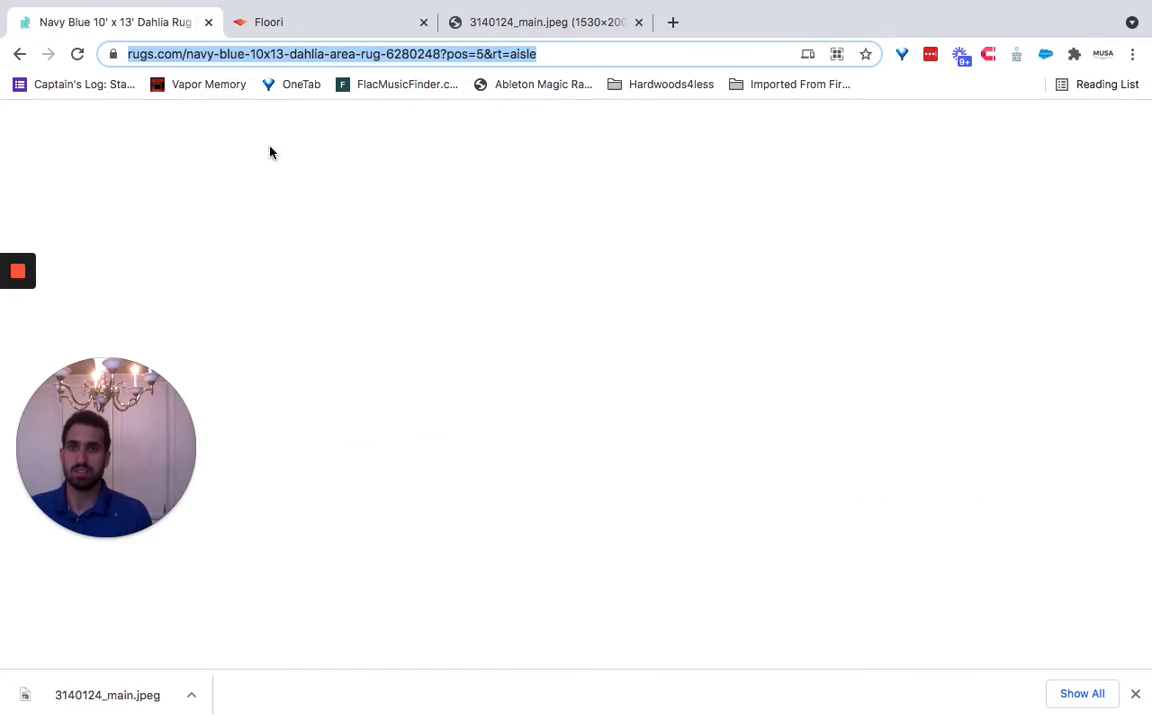
{"action": "scroll", "coordinate": [544, 440], "scroll_direction": "up", "scroll_amount": 8}
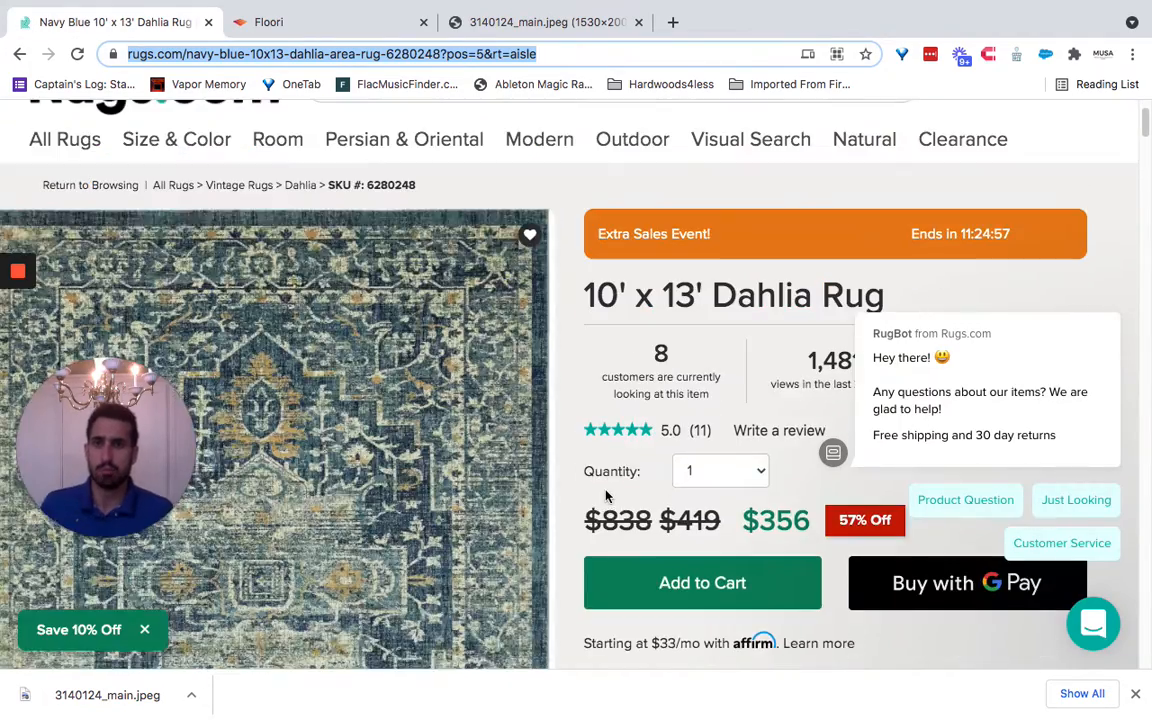
{"action": "scroll", "coordinate": [288, 350], "scroll_direction": "down", "scroll_amount": 2}
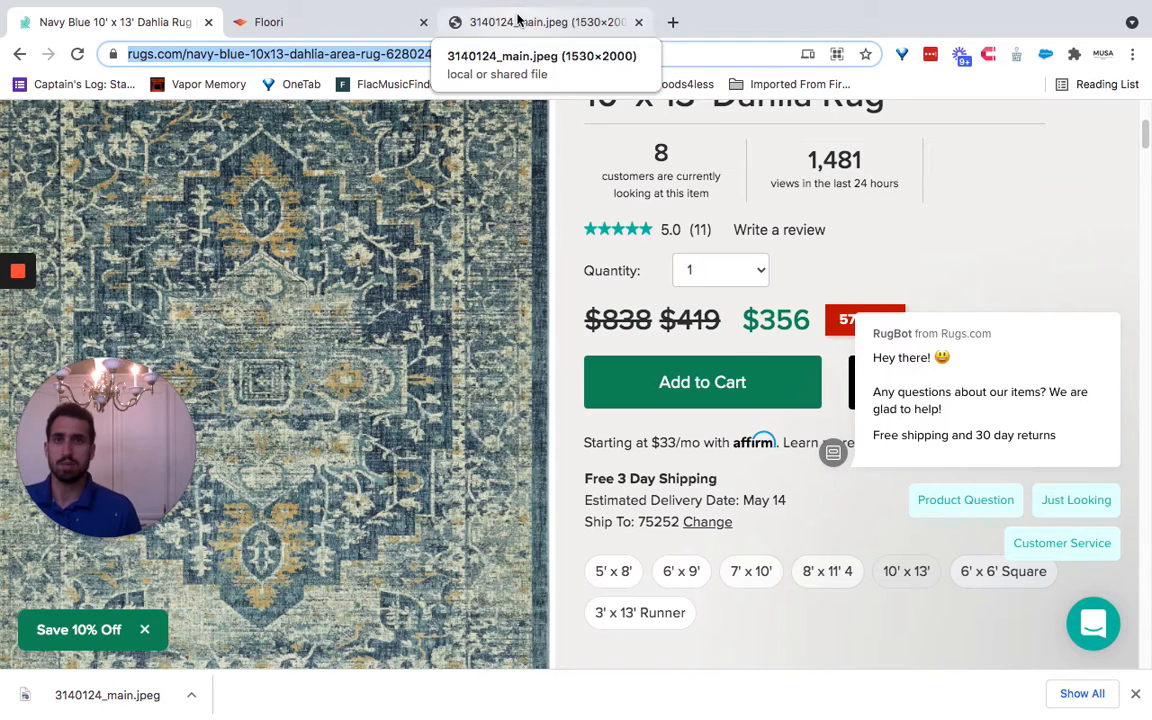
{"action": "left_click", "coordinate": [514, 21]}
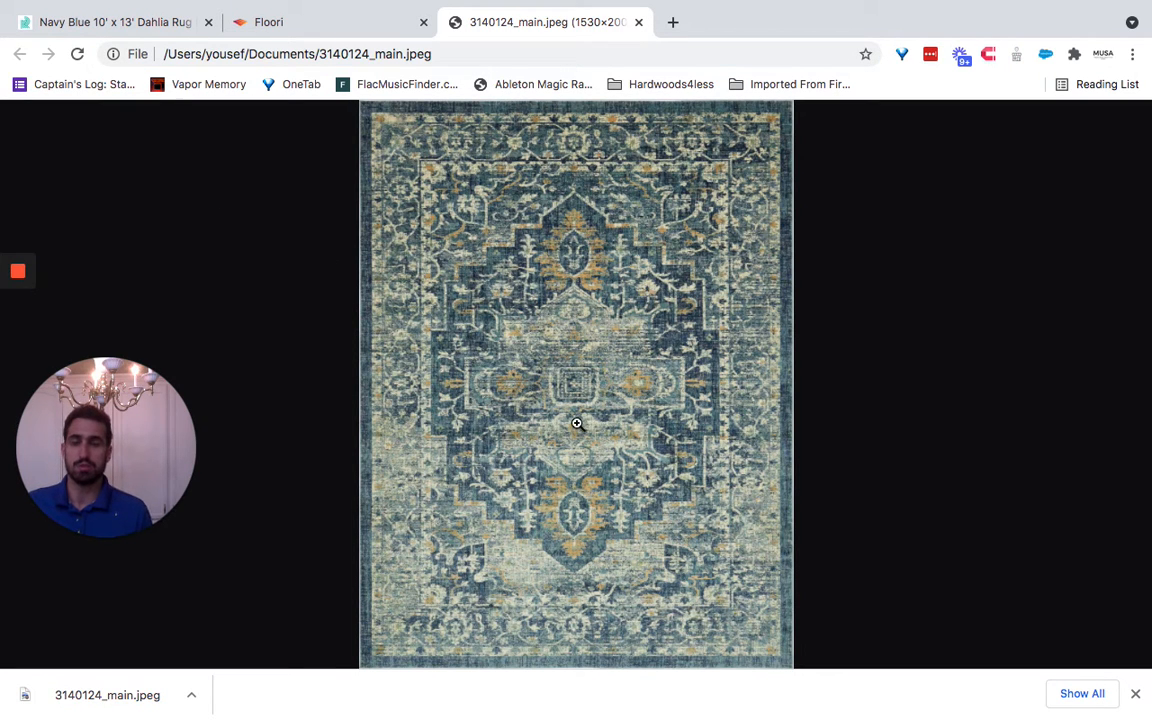
- Switch back to the Floori add-floor form and set the rug's SKU to Dahlia1
{"action": "left_click", "coordinate": [318, 24]}
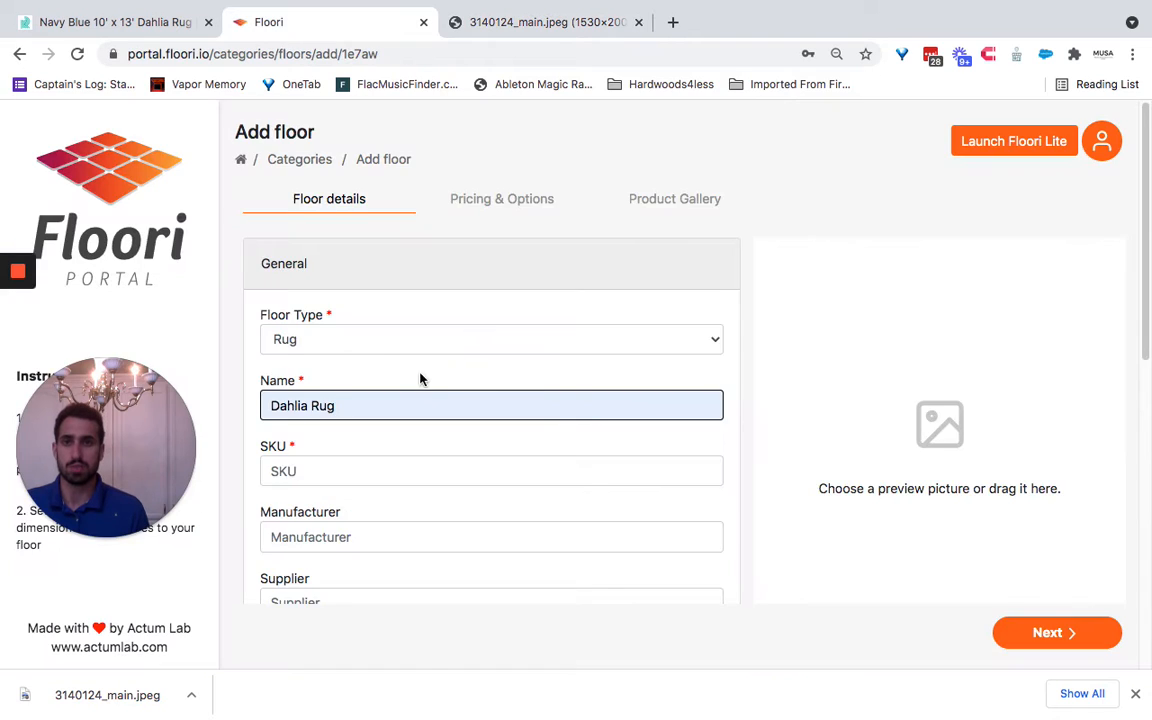
{"action": "scroll", "coordinate": [405, 360], "scroll_direction": "down", "scroll_amount": 2}
{"action": "left_click", "coordinate": [382, 358]}
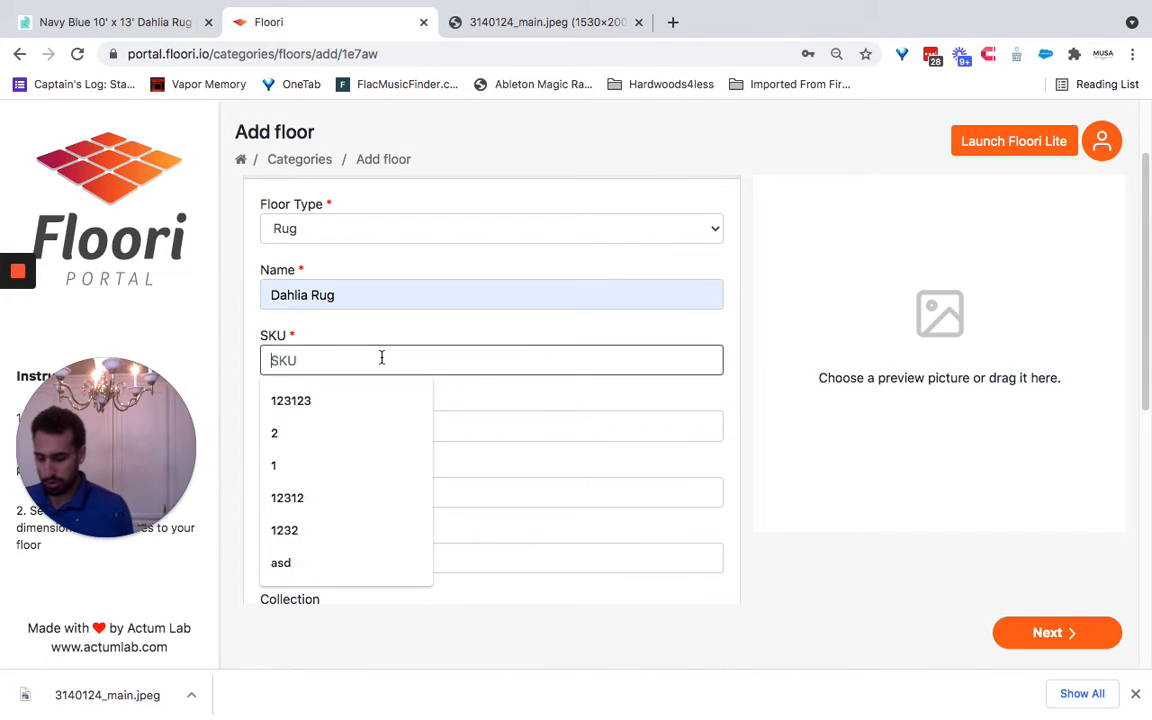
{"action": "type", "text": "Da"}
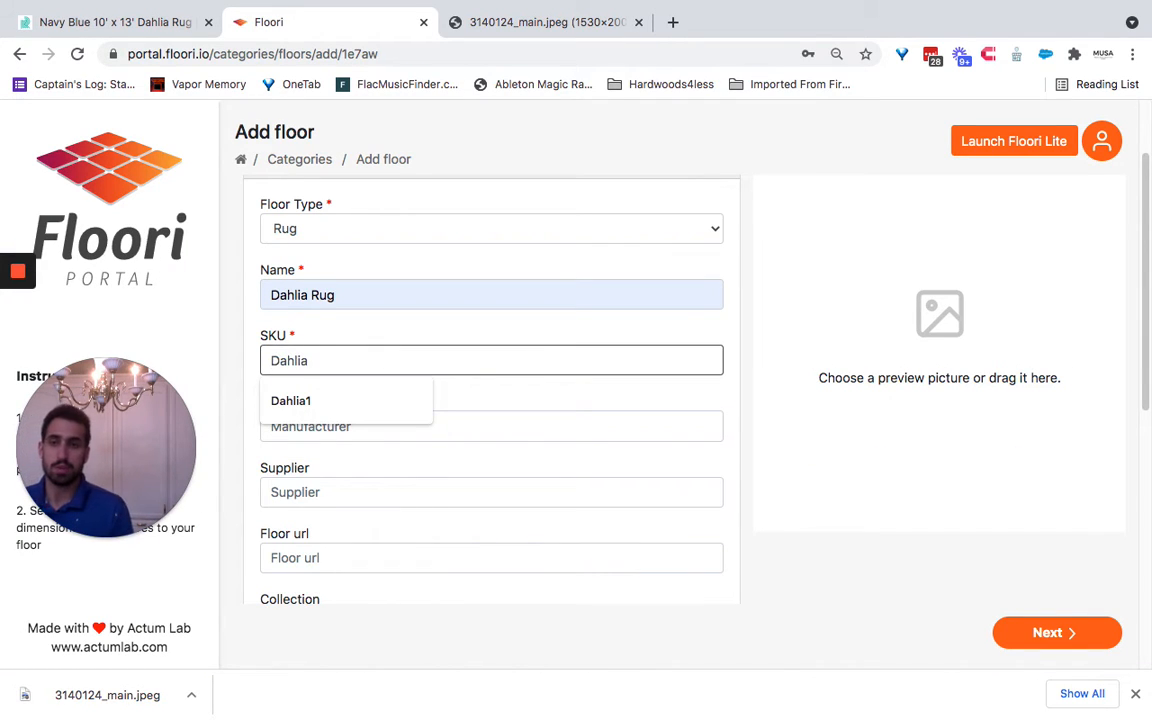
{"action": "type", "text": "hlia"}
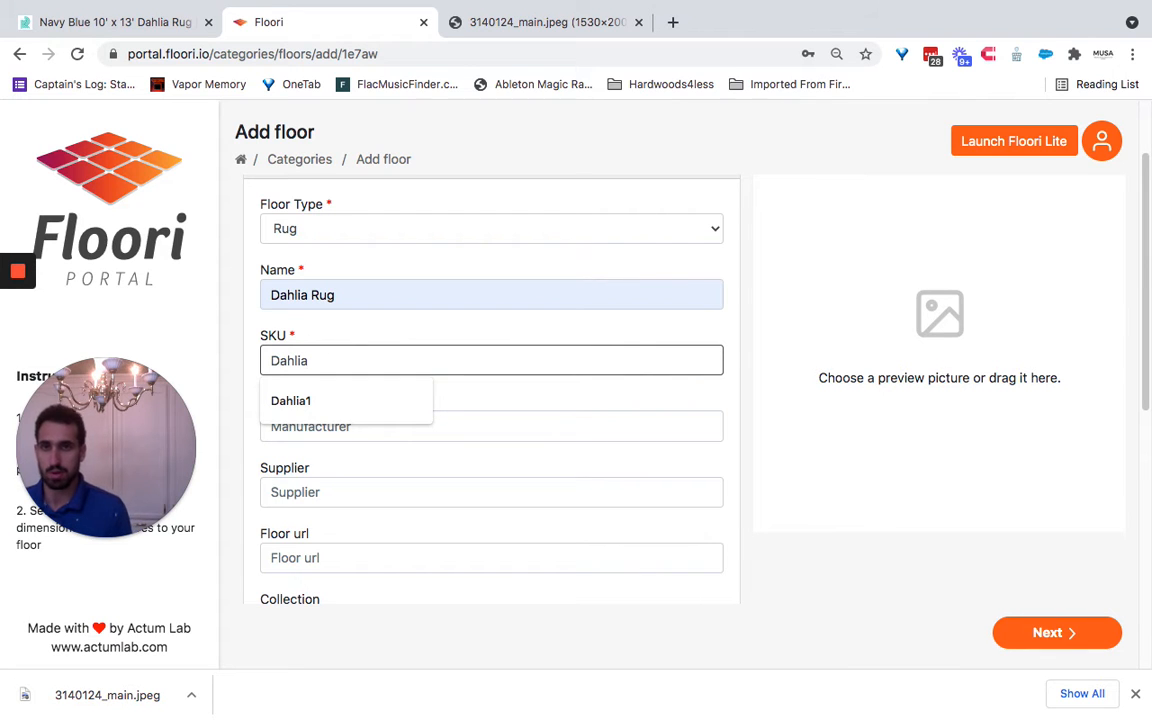
{"action": "type", "text": "1"}
- Enter "a" as the rug's description, leaving the optional manufacturer, supplier, URL and collection details blank
{"action": "scroll", "coordinate": [463, 396], "scroll_direction": "down", "scroll_amount": 2}
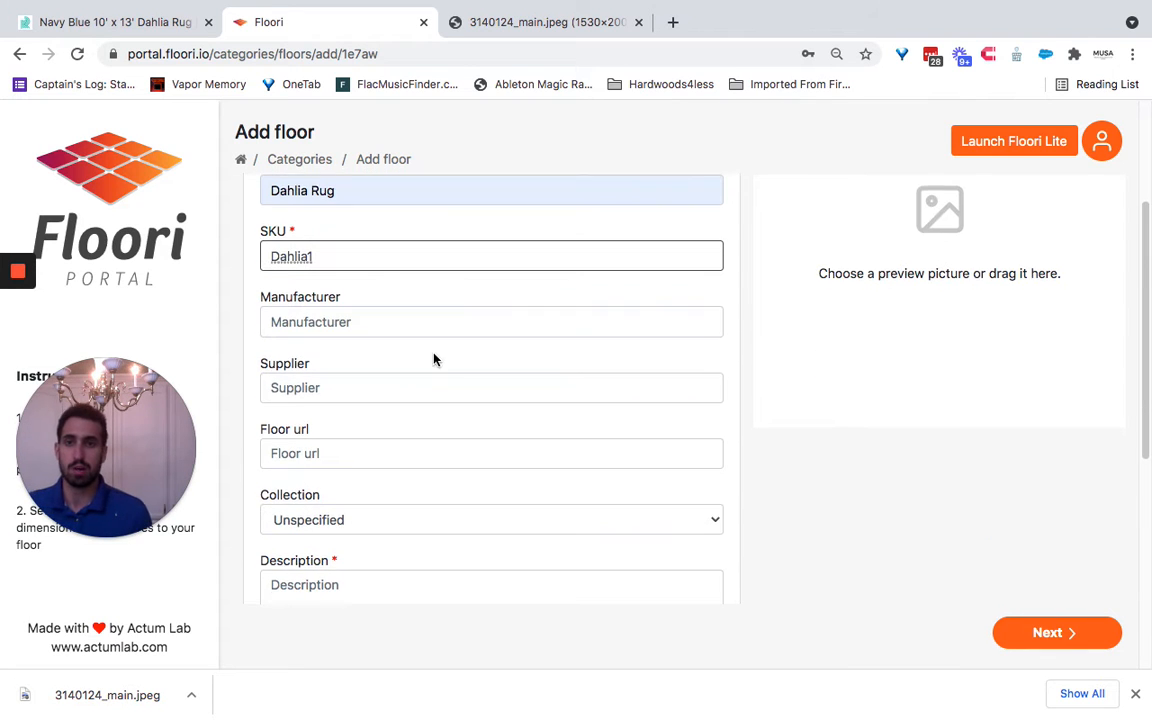
{"action": "scroll", "coordinate": [396, 263], "scroll_direction": "up", "scroll_amount": 2}
{"action": "scroll", "coordinate": [337, 324], "scroll_direction": "down", "scroll_amount": 3}
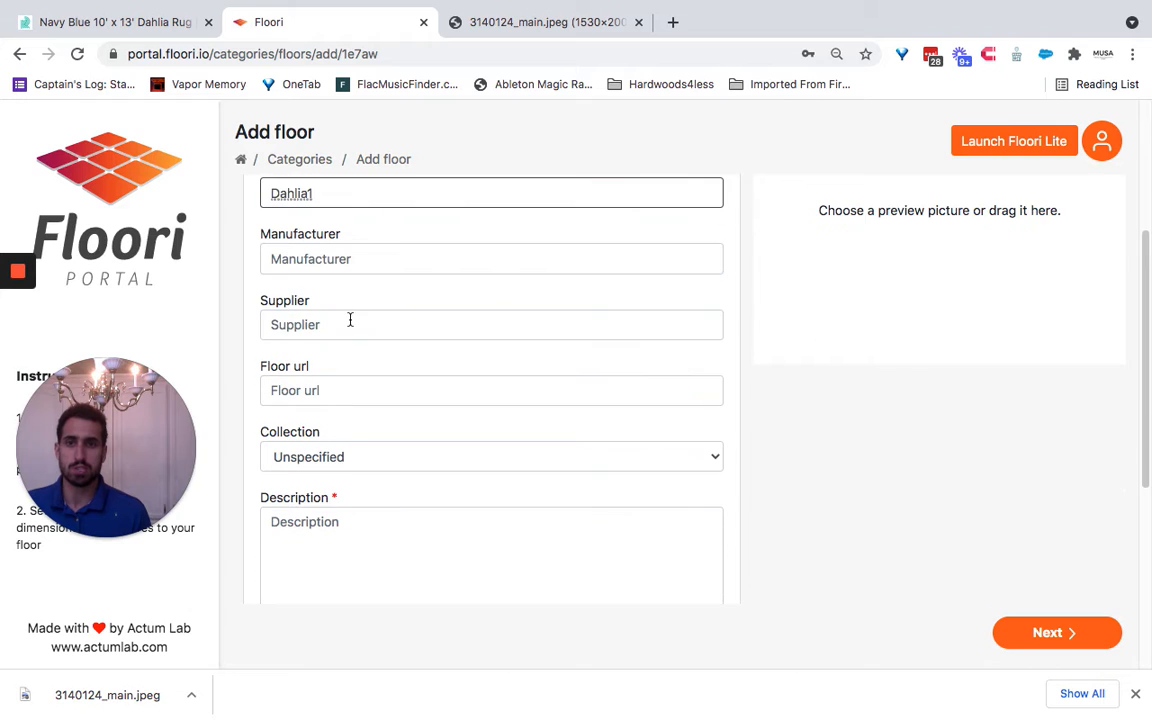
{"action": "scroll", "coordinate": [375, 400], "scroll_direction": "down", "scroll_amount": 2}
{"action": "left_click", "coordinate": [397, 441]}
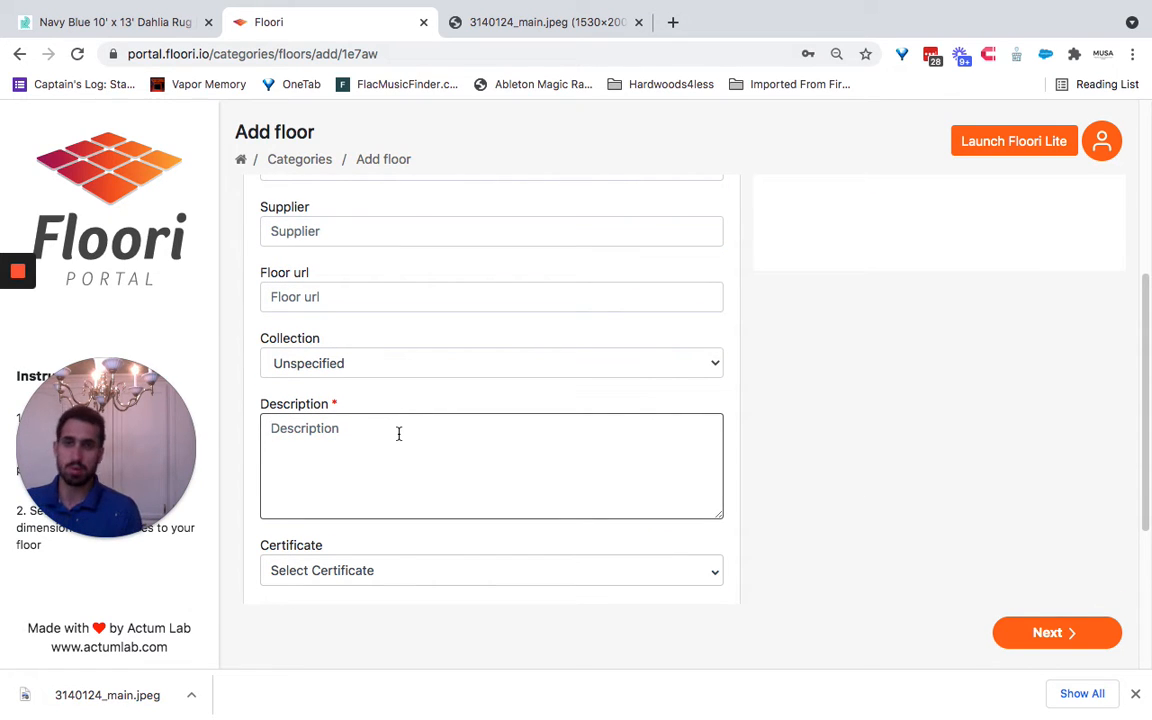
{"action": "type", "text": "a"}
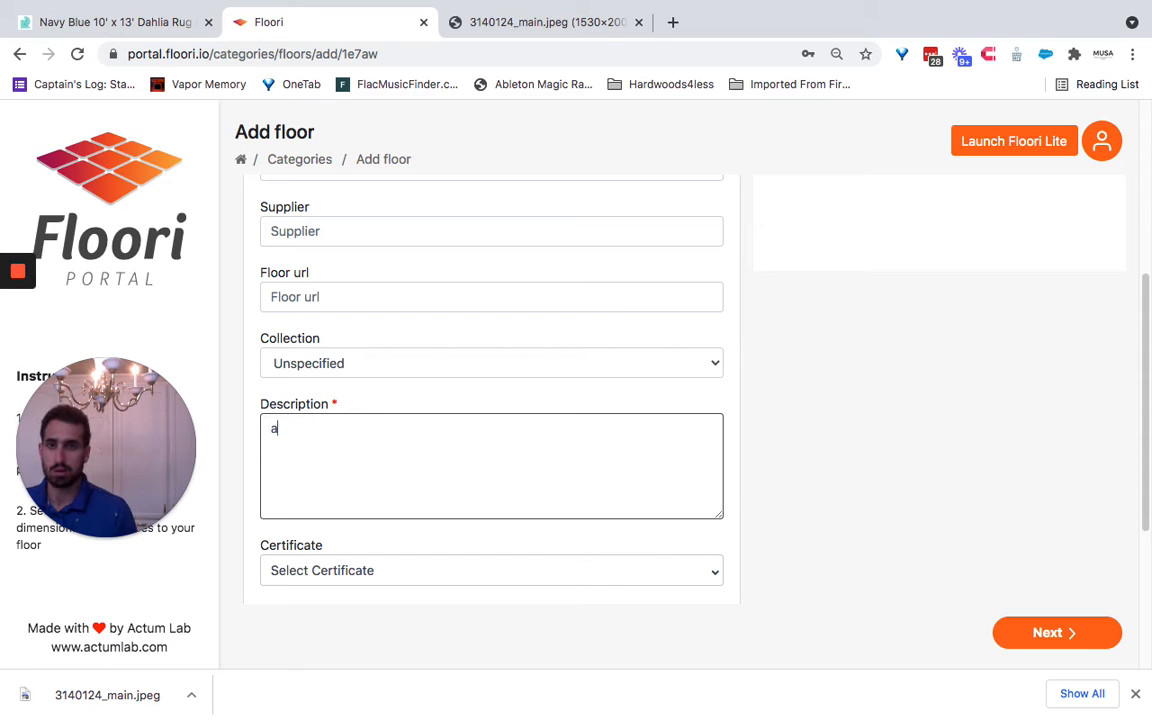
- Assign the room types Main room, Kids room, Bedroom, Office and Hotel to the rug
{"action": "scroll", "coordinate": [859, 437], "scroll_direction": "up", "scroll_amount": 2}
{"action": "scroll", "coordinate": [859, 437], "scroll_direction": "down", "scroll_amount": 8}
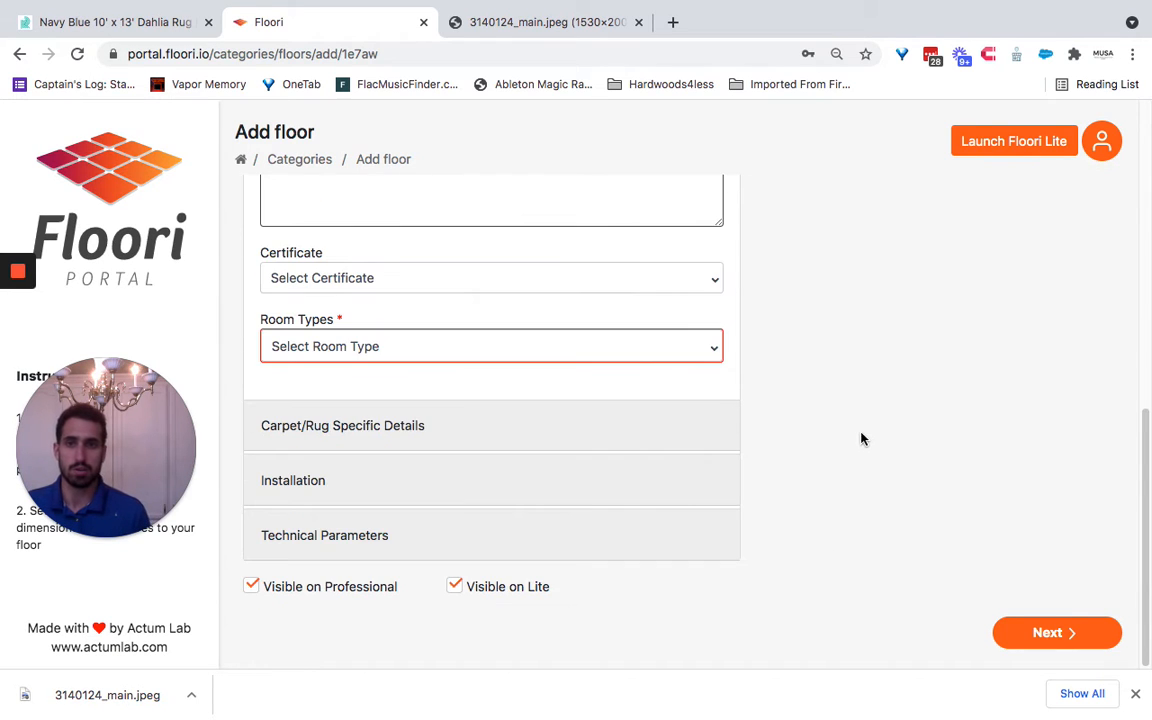
{"action": "left_click", "coordinate": [600, 345]}
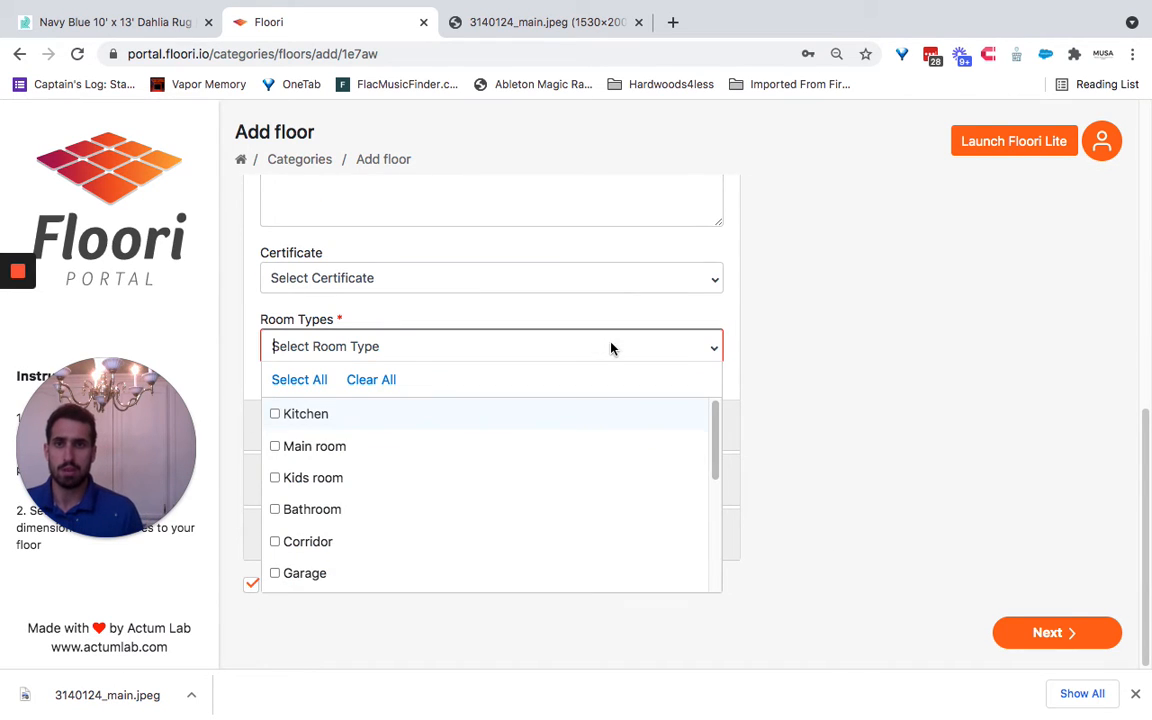
{"action": "left_click", "coordinate": [433, 458]}
{"action": "left_click", "coordinate": [422, 489]}
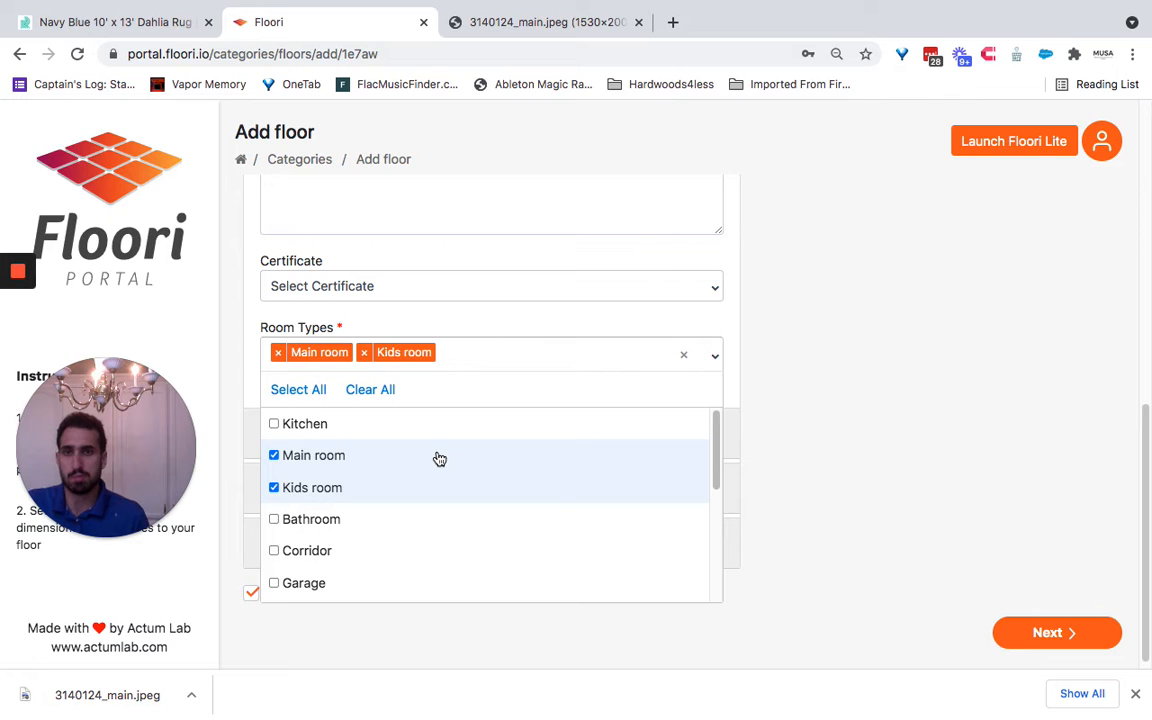
{"action": "scroll", "coordinate": [439, 458], "scroll_direction": "down", "scroll_amount": 4}
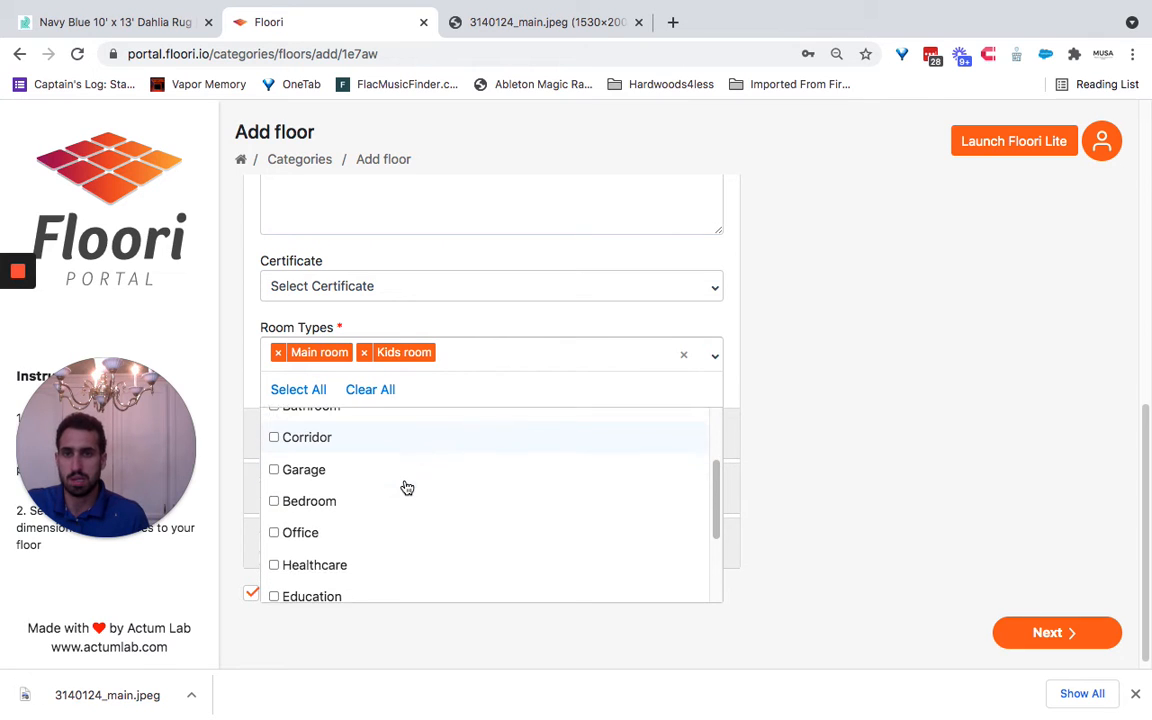
{"action": "left_click", "coordinate": [404, 486]}
{"action": "left_click", "coordinate": [391, 518]}
{"action": "scroll", "coordinate": [421, 479], "scroll_direction": "down", "scroll_amount": 3}
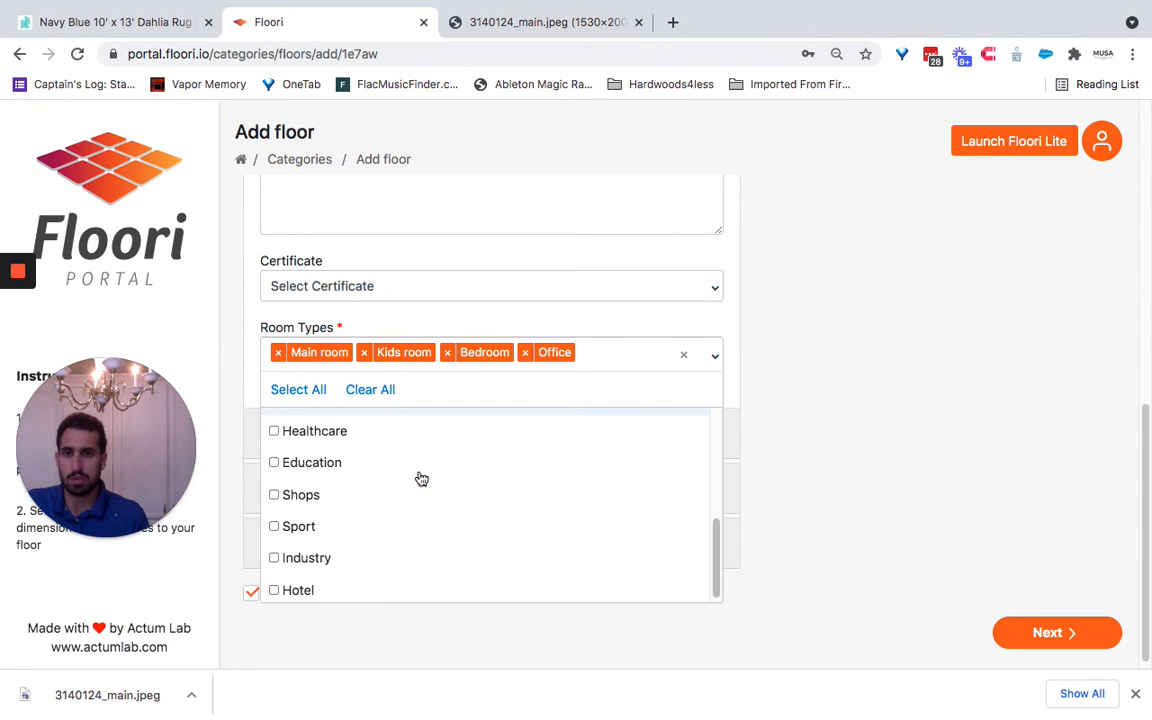
{"action": "scroll", "coordinate": [383, 471], "scroll_direction": "down", "scroll_amount": 1}
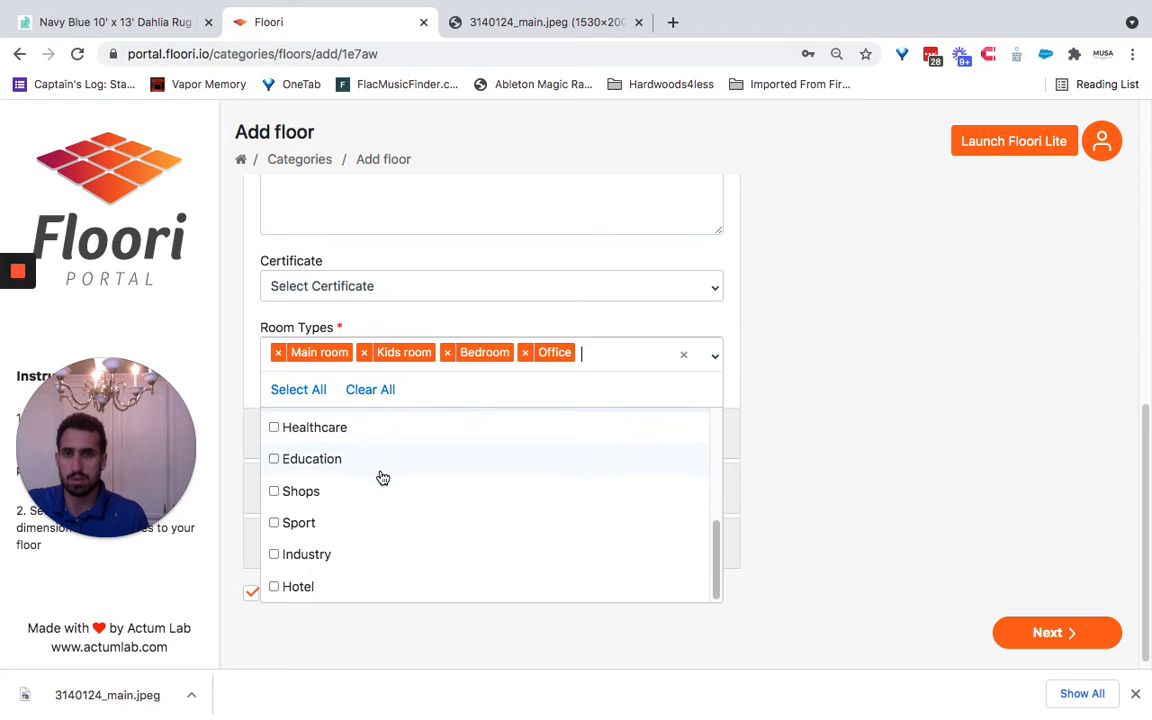
{"action": "left_click", "coordinate": [362, 584]}
{"action": "left_click", "coordinate": [902, 425]}
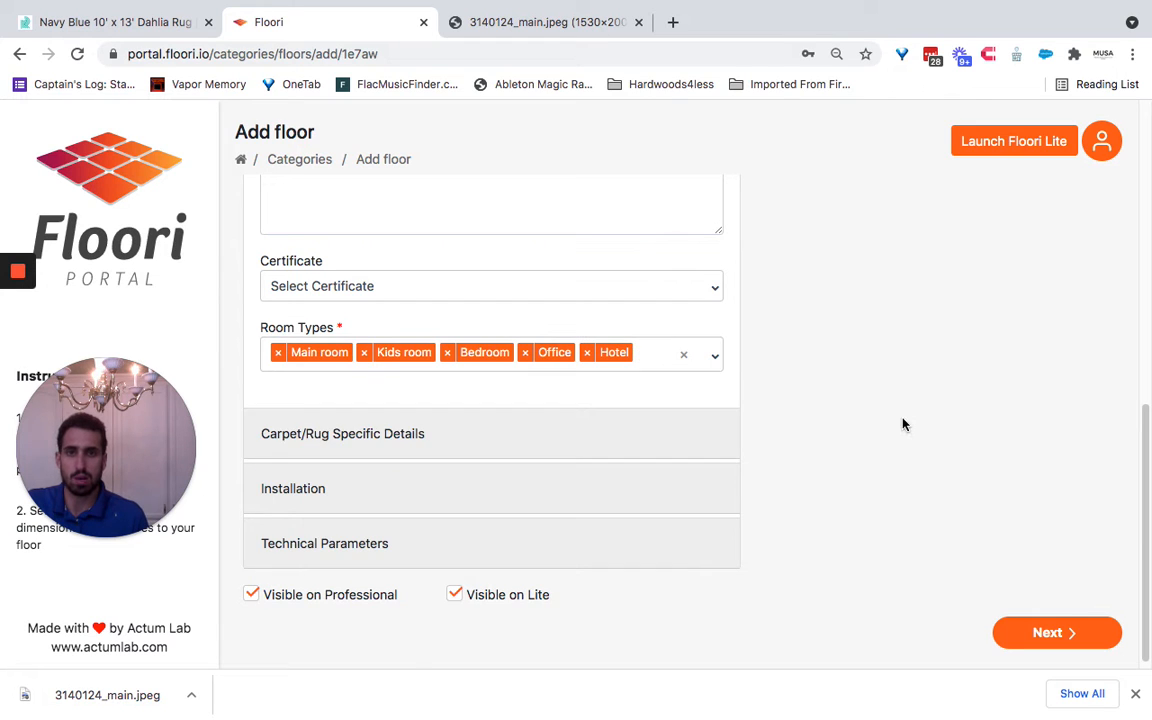
- Examine the optional properties under Carpet/Rug Specific Details and look into the Installation section
{"action": "left_click", "coordinate": [601, 438]}
{"action": "scroll", "coordinate": [532, 424], "scroll_direction": "down", "scroll_amount": 5}
{"action": "scroll", "coordinate": [532, 424], "scroll_direction": "up", "scroll_amount": 3}
{"action": "scroll", "coordinate": [532, 424], "scroll_direction": "down", "scroll_amount": 4}
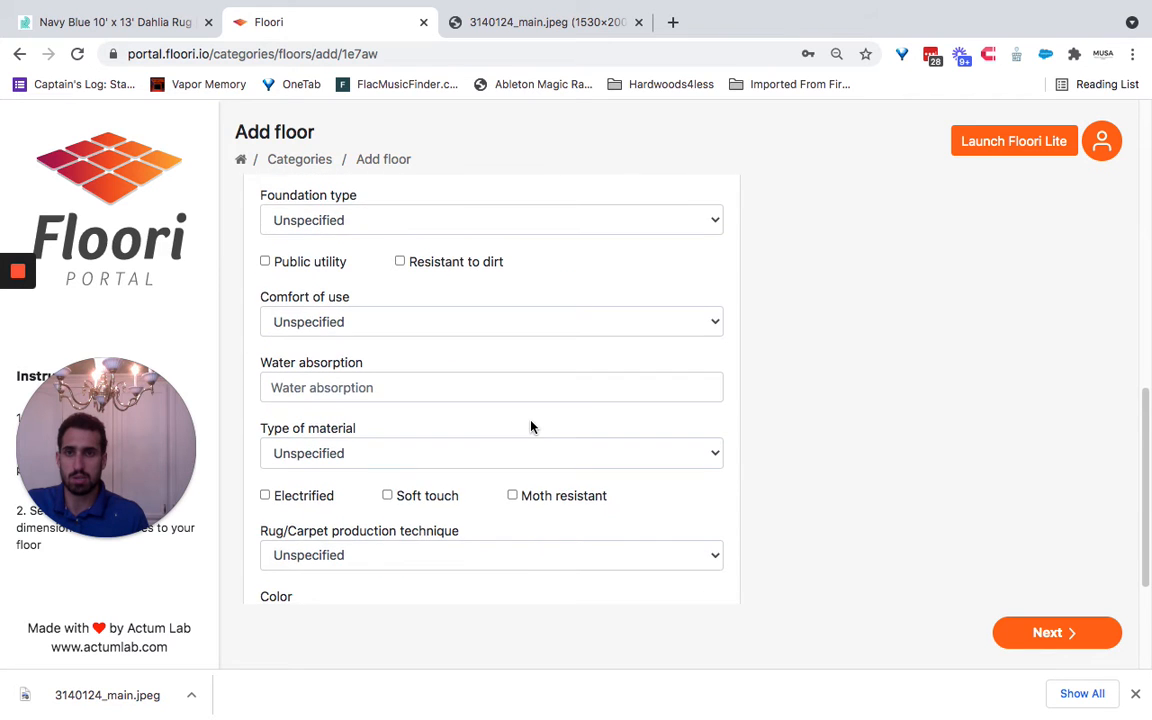
{"action": "scroll", "coordinate": [531, 427], "scroll_direction": "up", "scroll_amount": 6}
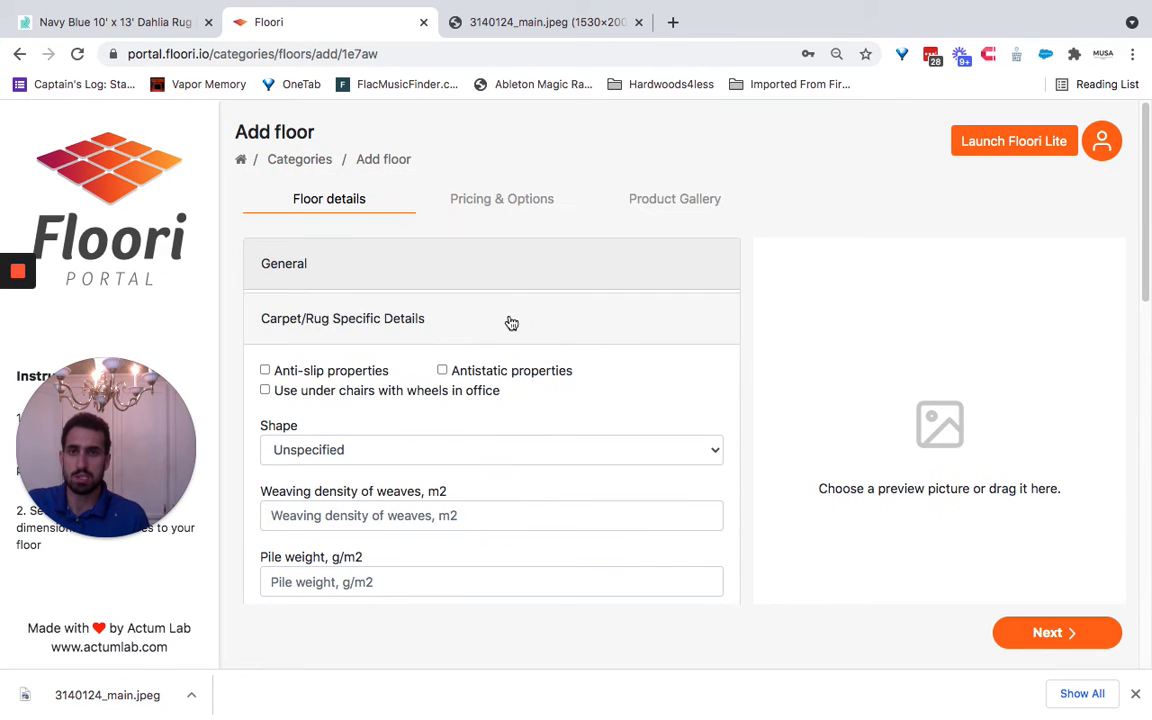
{"action": "left_click", "coordinate": [511, 323]}
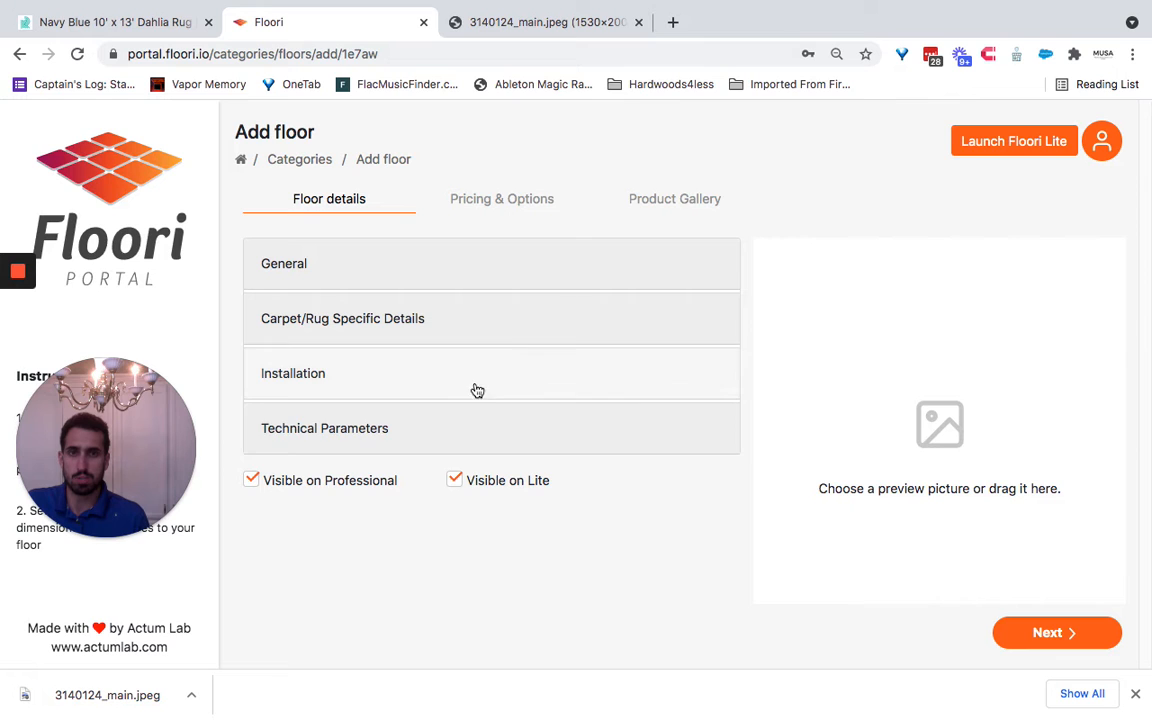
{"action": "left_click", "coordinate": [481, 383]}
{"action": "left_click", "coordinate": [483, 326]}
{"action": "scroll", "coordinate": [450, 385], "scroll_direction": "down", "scroll_amount": 3}
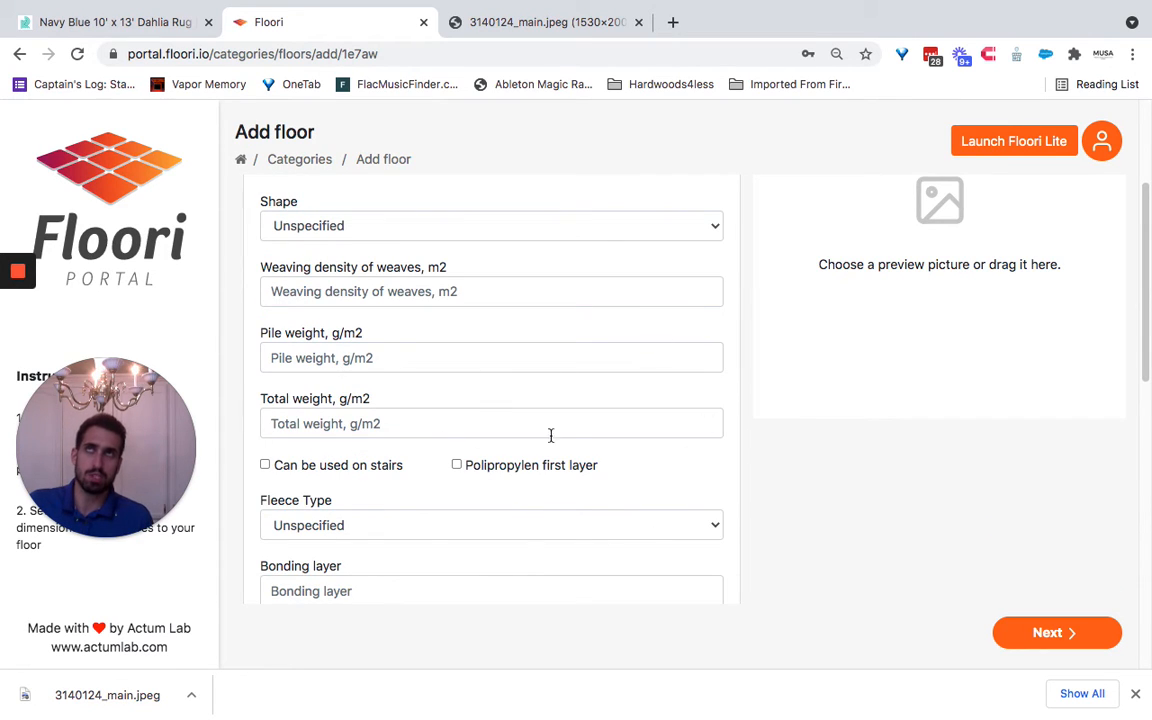
{"action": "scroll", "coordinate": [463, 510], "scroll_direction": "up", "scroll_amount": 2}
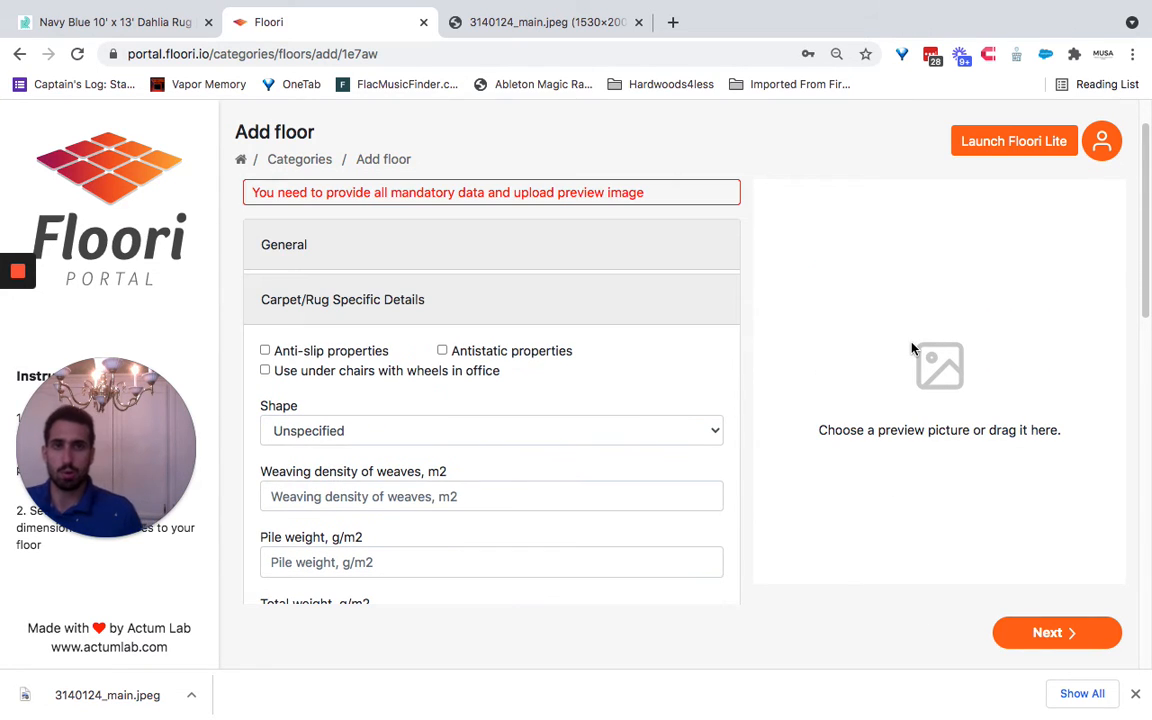
- Upload 3140124_main.jpeg from Documents as the rug's preview picture and continue to Pricing & Options
{"action": "left_click", "coordinate": [916, 344]}
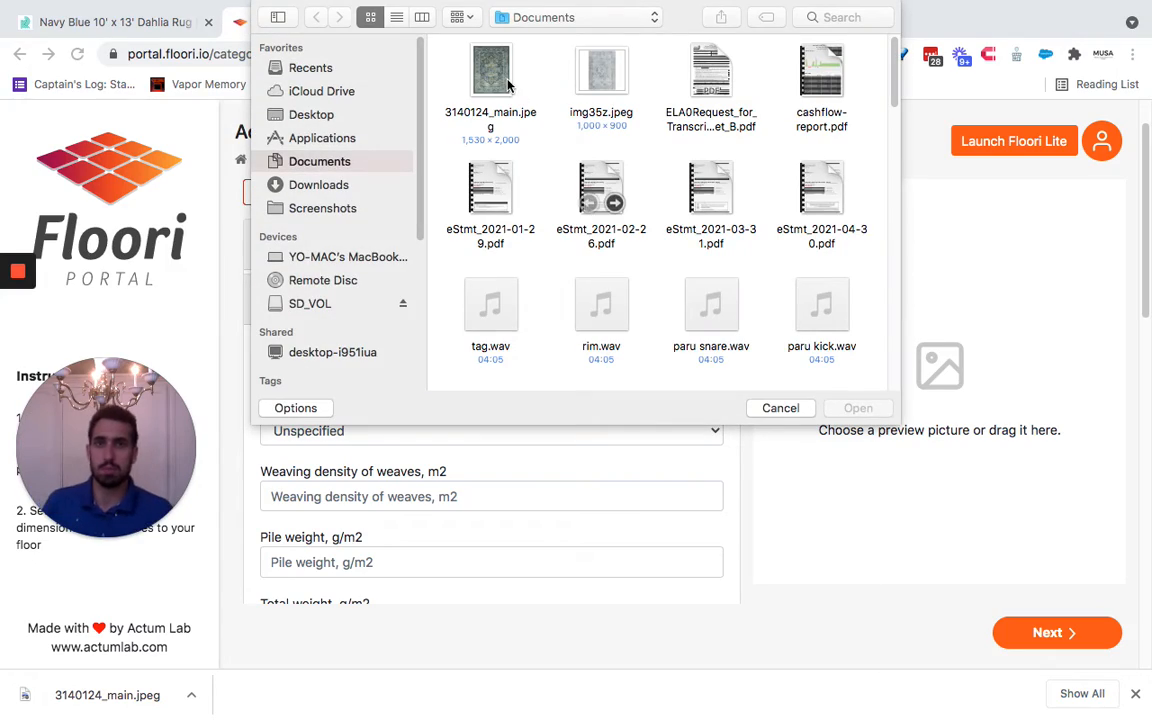
{"action": "left_click", "coordinate": [495, 72]}
{"action": "key", "text": "space"}
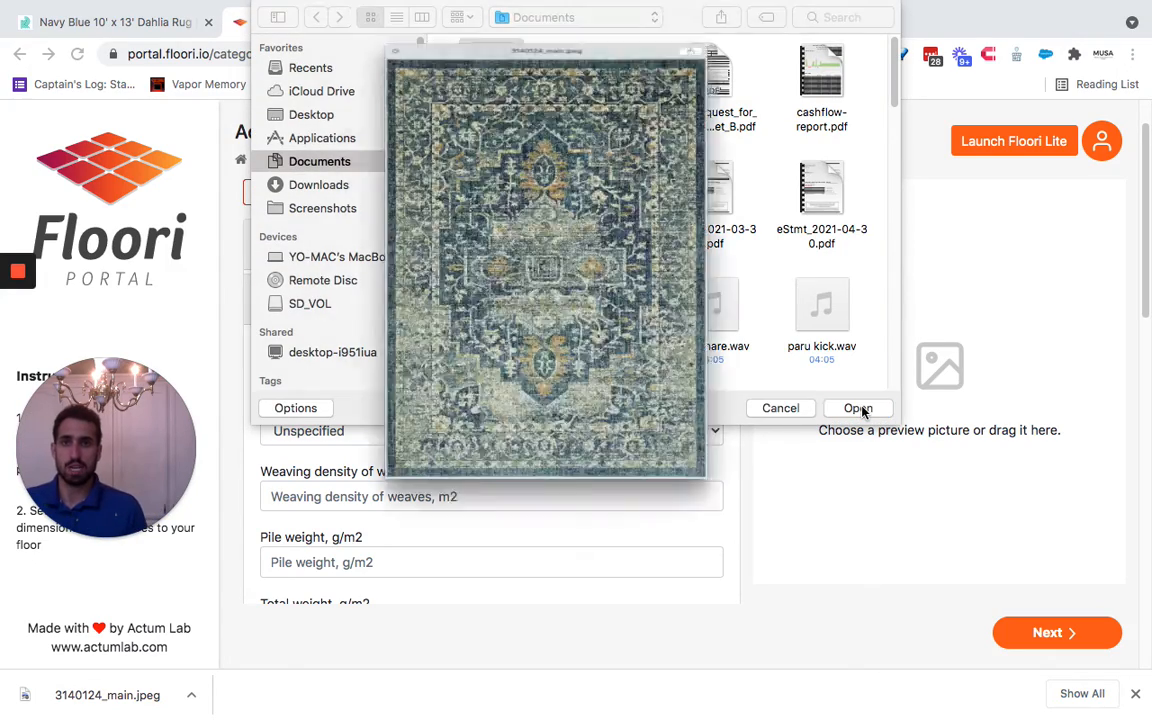
{"action": "key", "text": "space"}
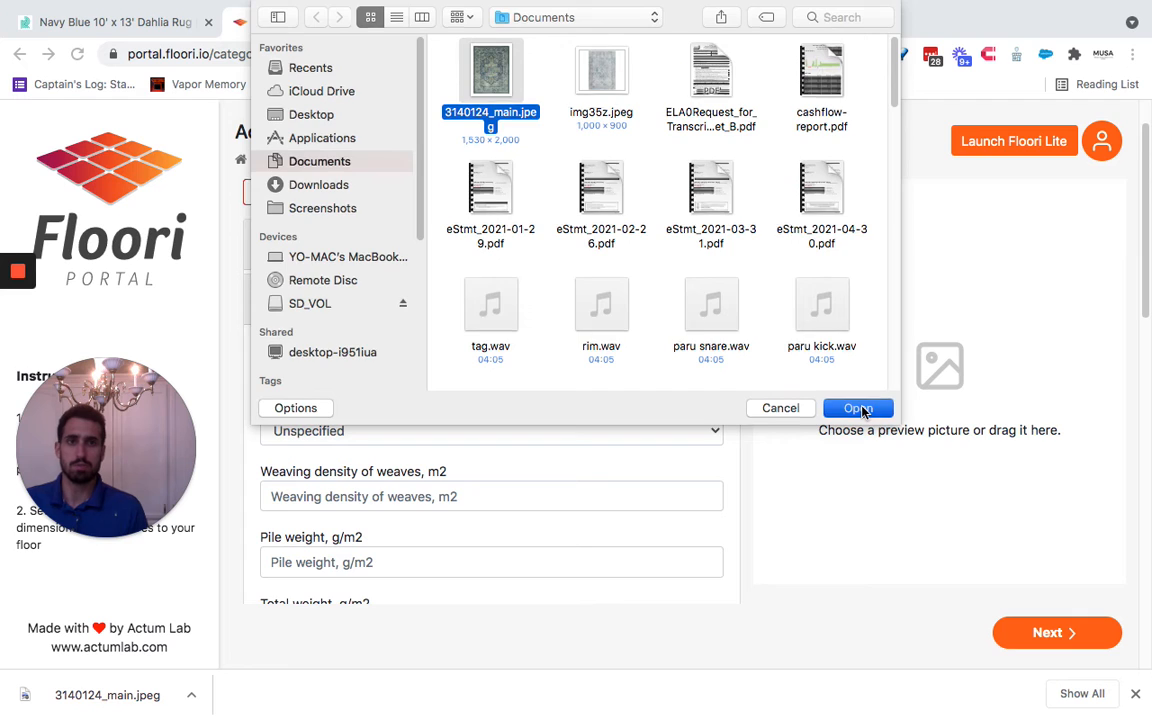
{"action": "left_click", "coordinate": [858, 408]}
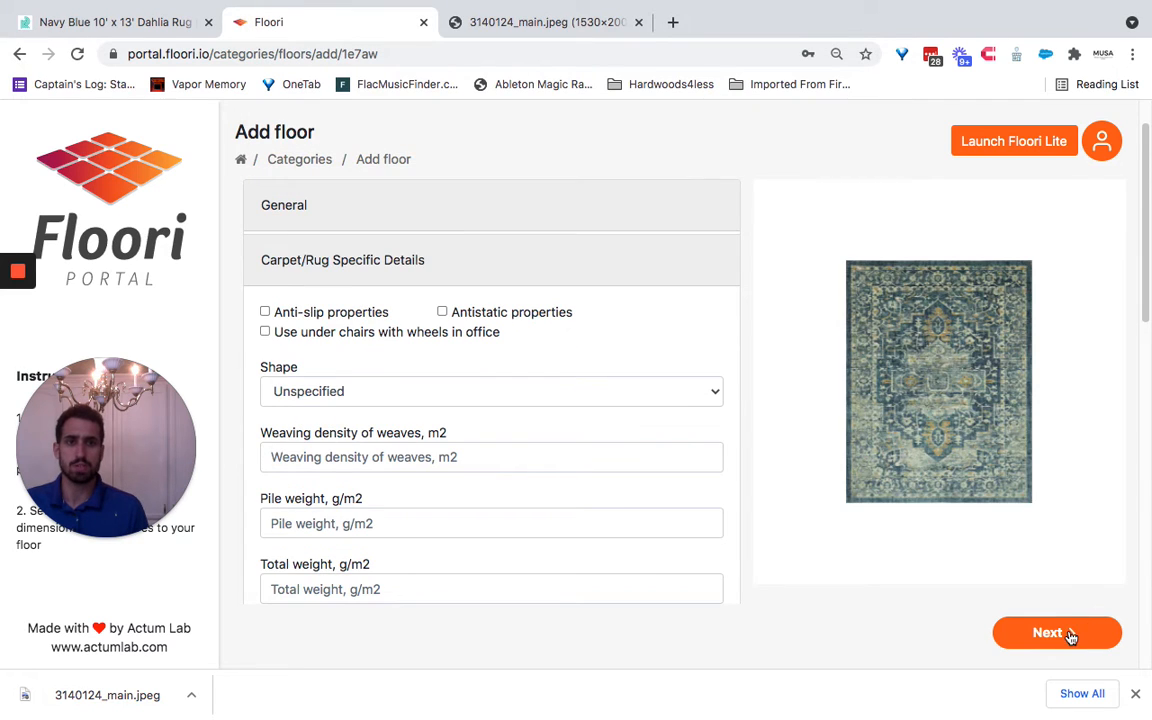
{"action": "left_click", "coordinate": [1069, 634]}
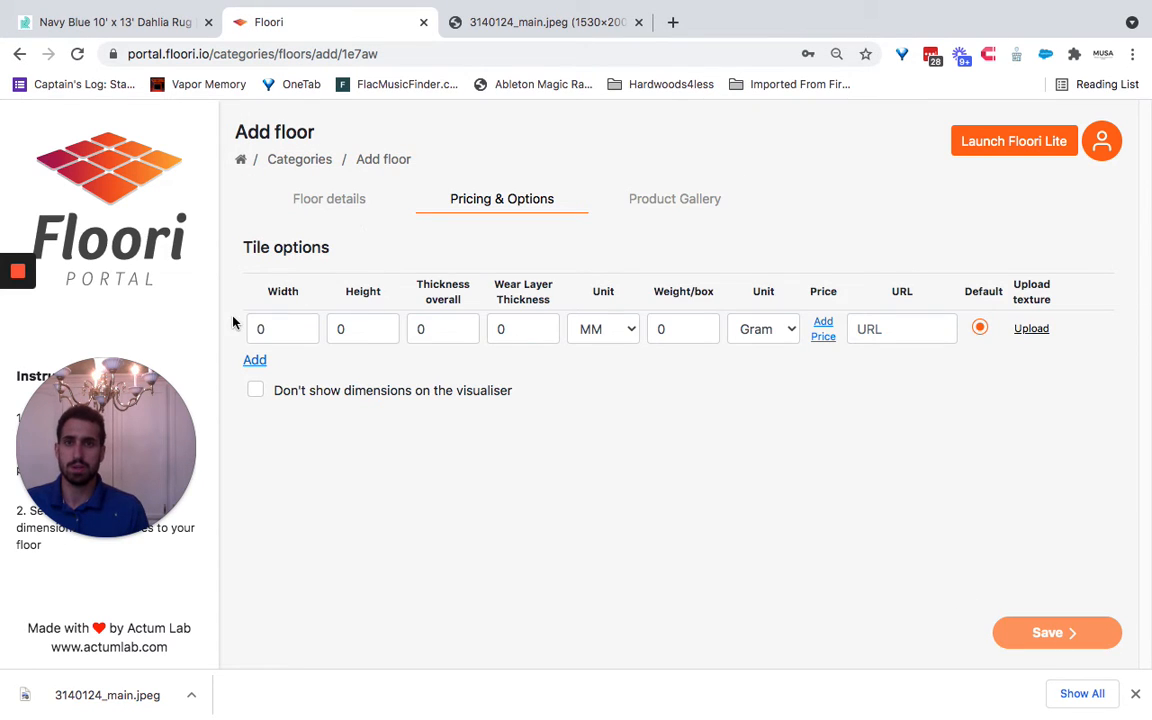
- Check the rug's available sizes on the rugs.com product page and set the Floori tile option to 5 × 8 FT
{"action": "left_click", "coordinate": [120, 22]}
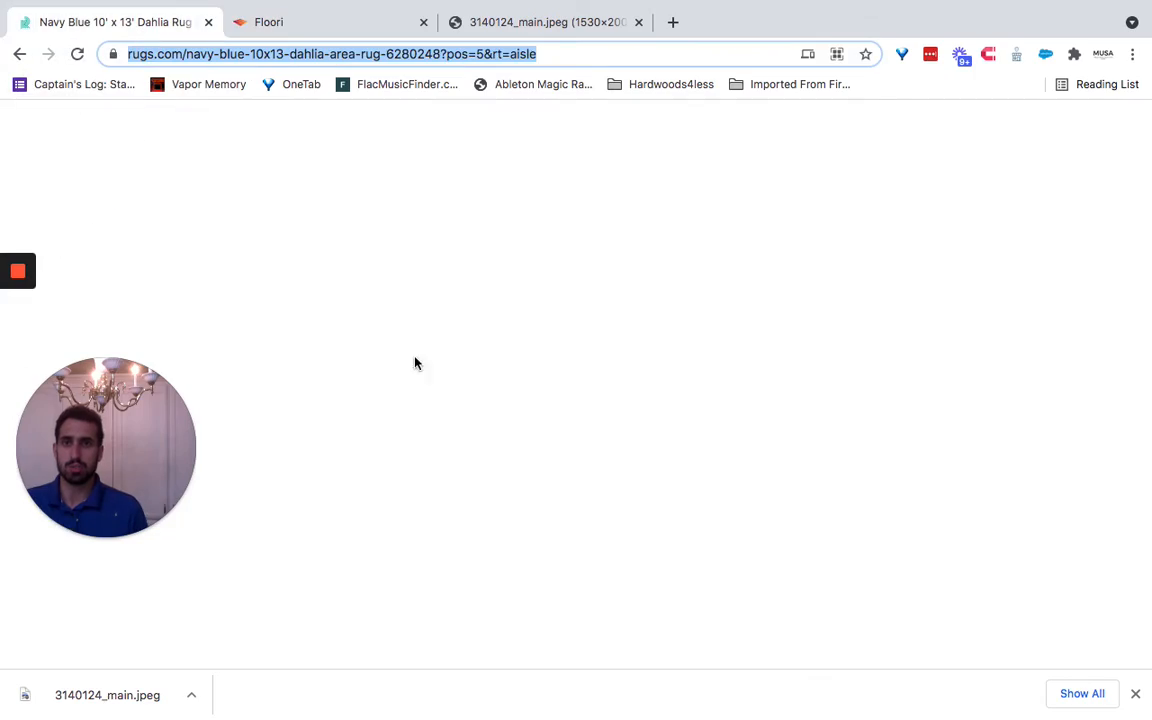
{"action": "scroll", "coordinate": [637, 307], "scroll_direction": "up", "scroll_amount": 1}
{"action": "scroll", "coordinate": [637, 306], "scroll_direction": "down", "scroll_amount": 2}
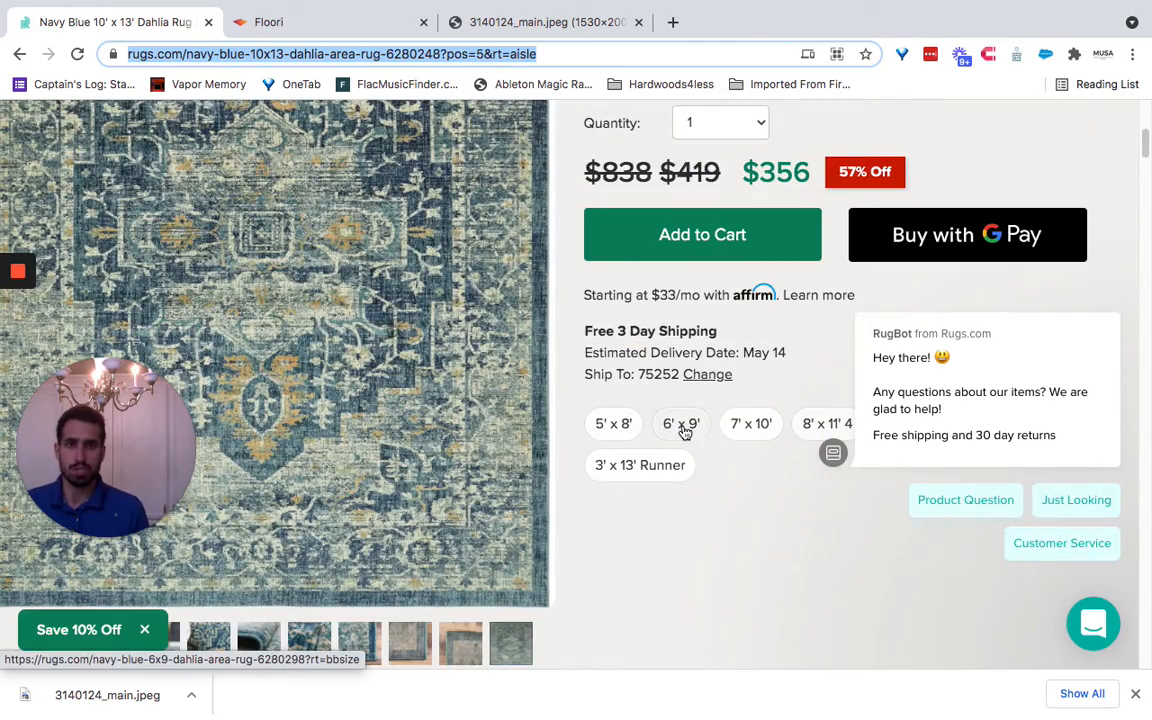
{"action": "left_click", "coordinate": [584, 22]}
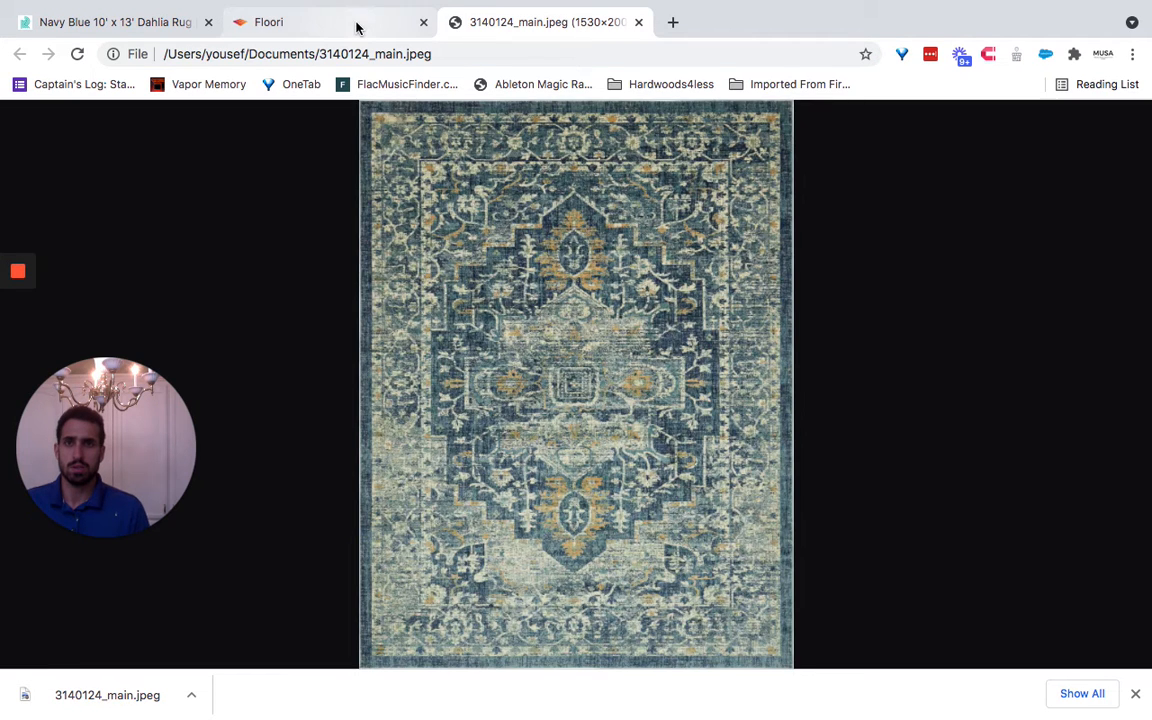
{"action": "left_click", "coordinate": [357, 24]}
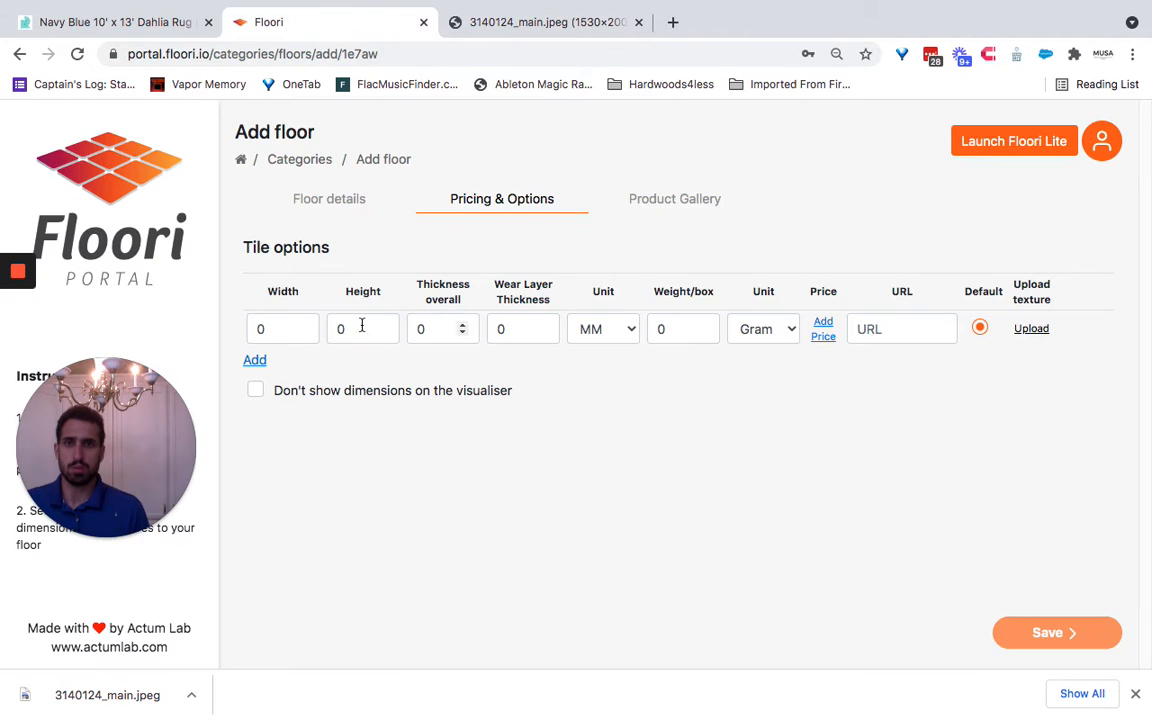
{"action": "double_click", "coordinate": [283, 328]}
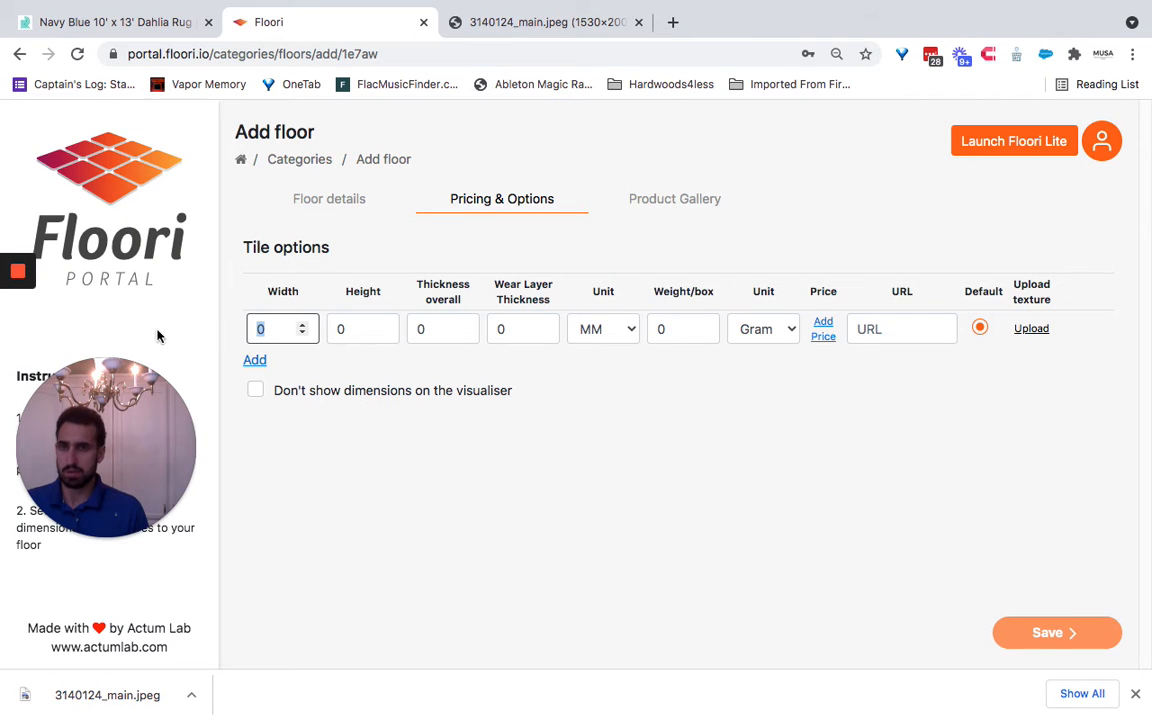
{"action": "left_click", "coordinate": [381, 334]}
{"action": "double_click", "coordinate": [355, 443]}
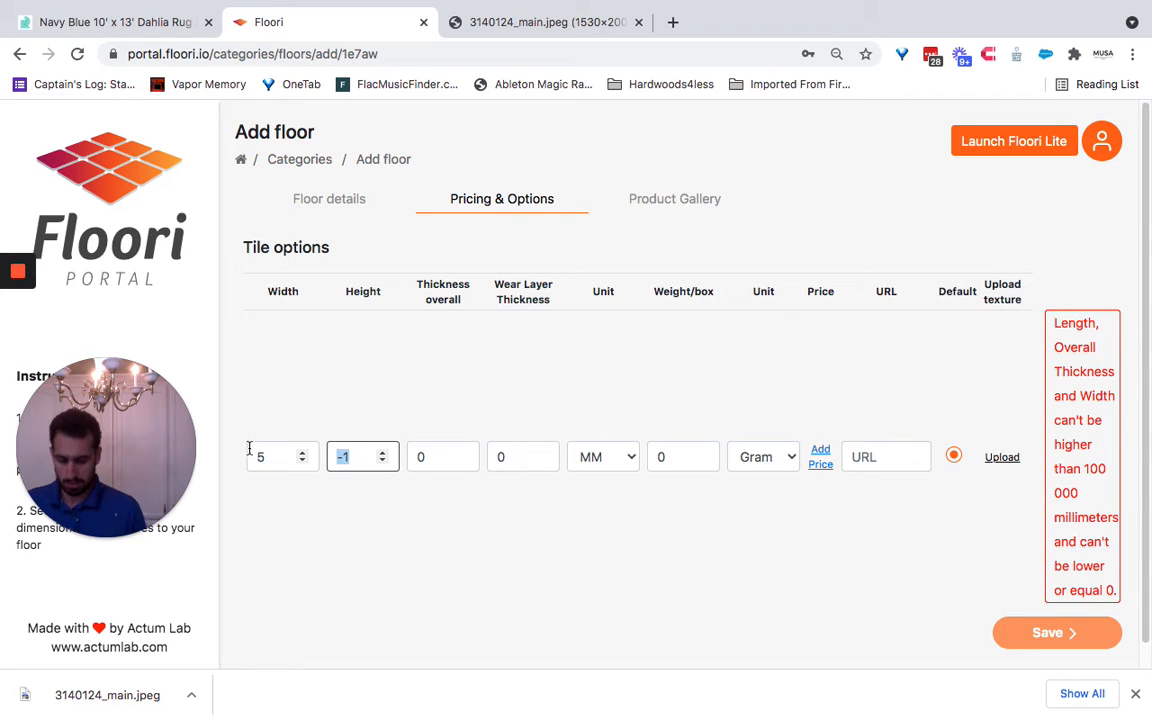
{"action": "type", "text": "8"}
{"action": "left_click", "coordinate": [622, 329]}
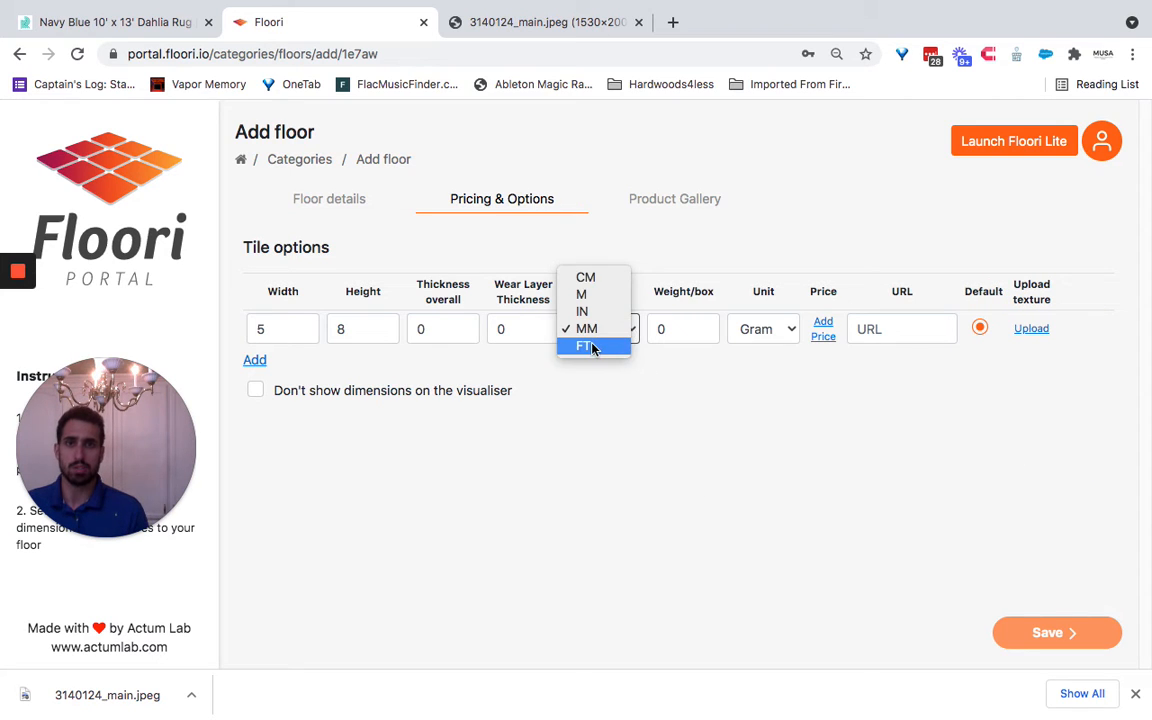
{"action": "left_click", "coordinate": [592, 345]}
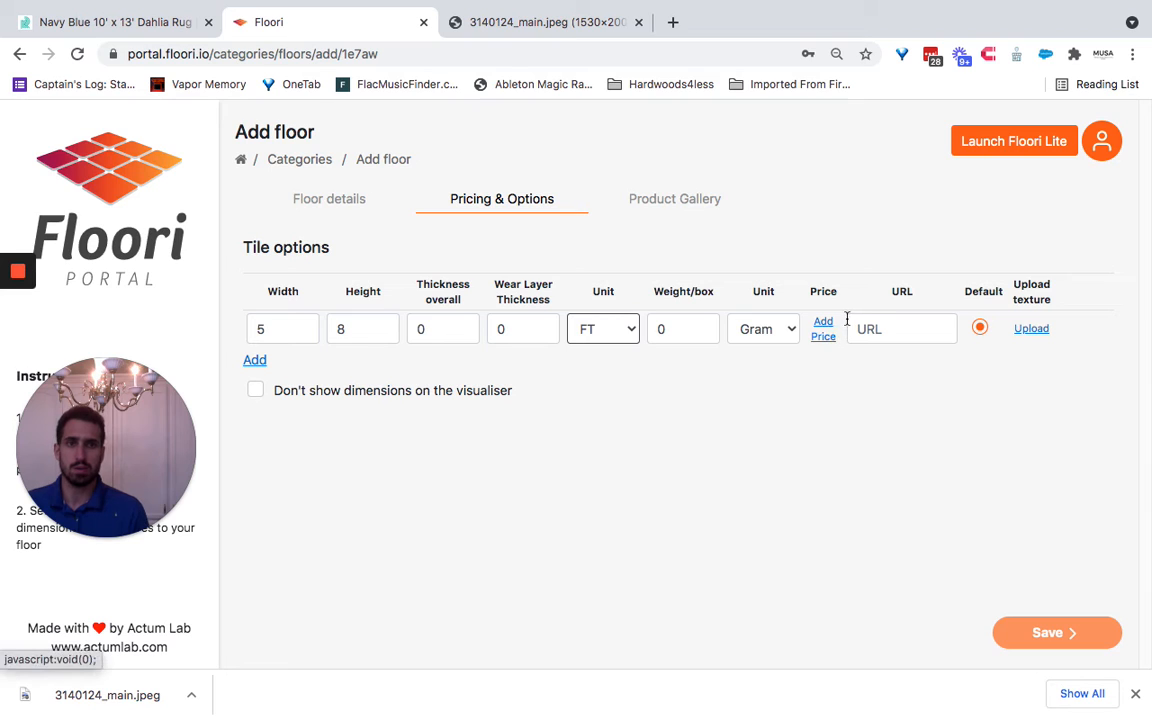
{"action": "left_click", "coordinate": [887, 329]}
{"action": "key", "text": "super+v"}
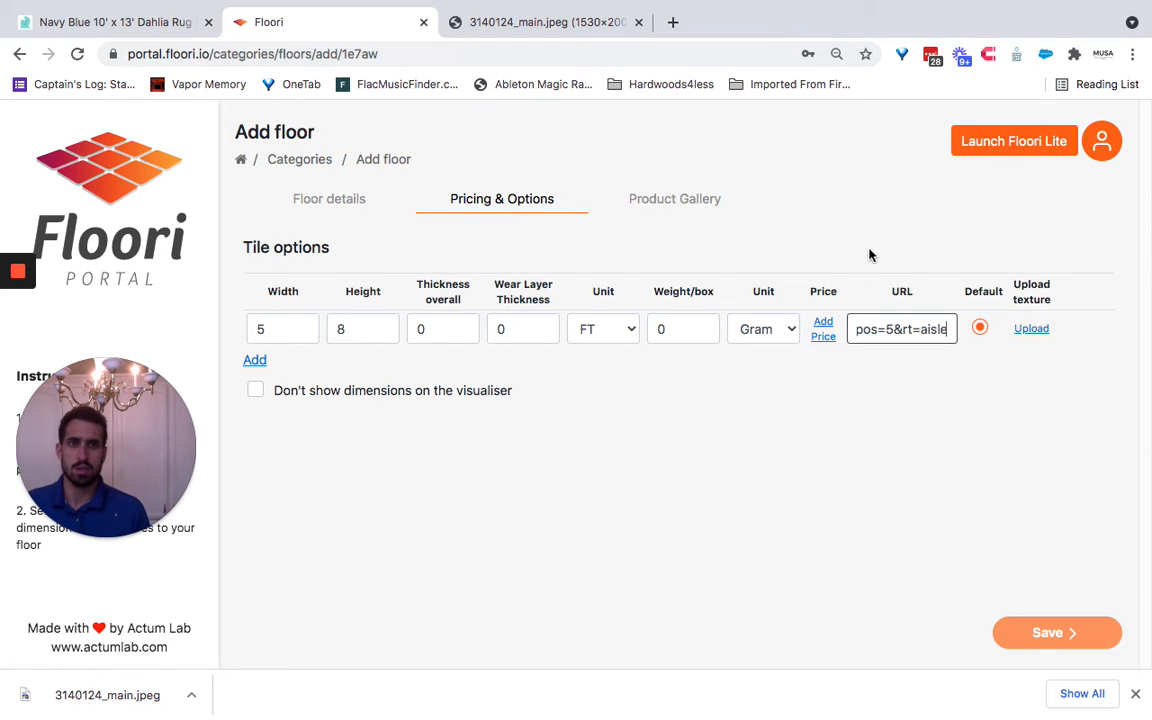
{"action": "key", "text": "super+z"}
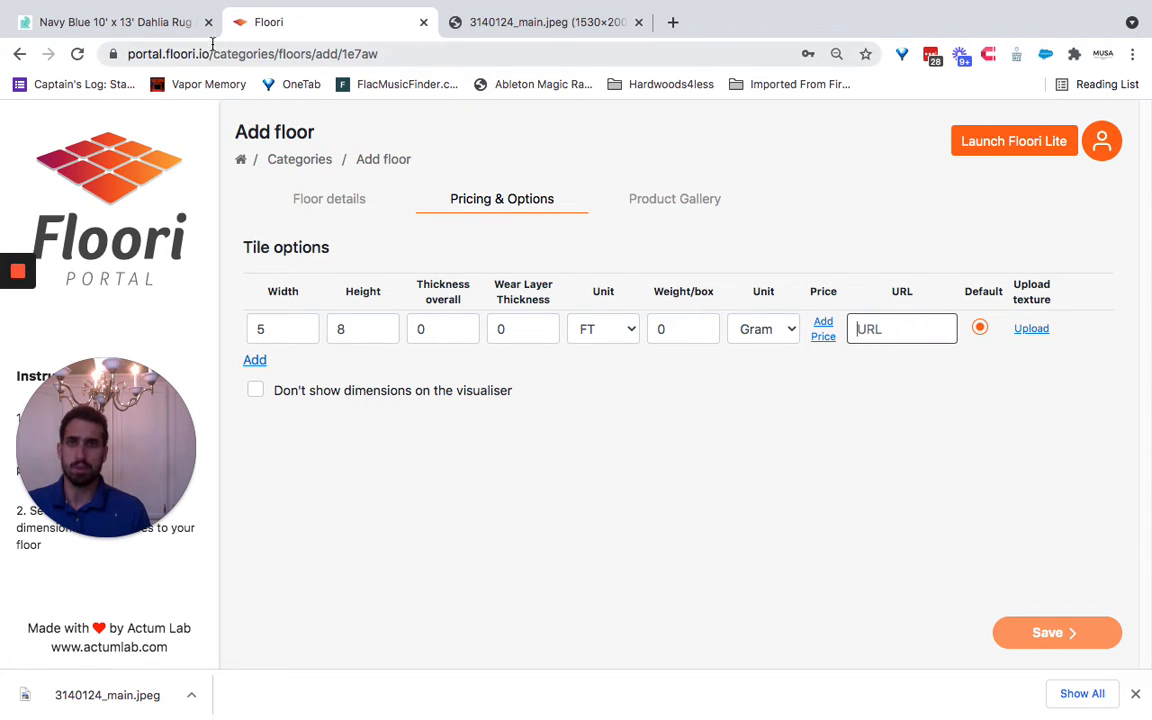
{"action": "left_click", "coordinate": [885, 311]}
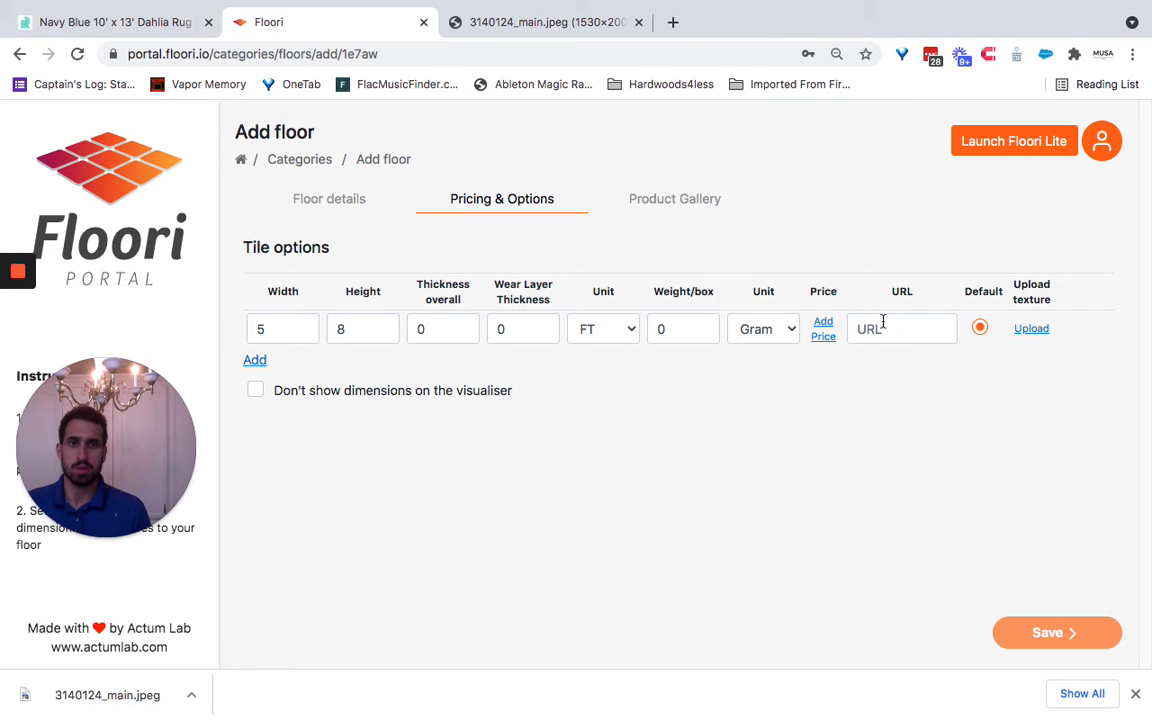
- Copy the Dahlia rug page address from rugs.com and enter it as the URL of the 5 × 8 FT option
{"action": "left_click", "coordinate": [136, 30]}
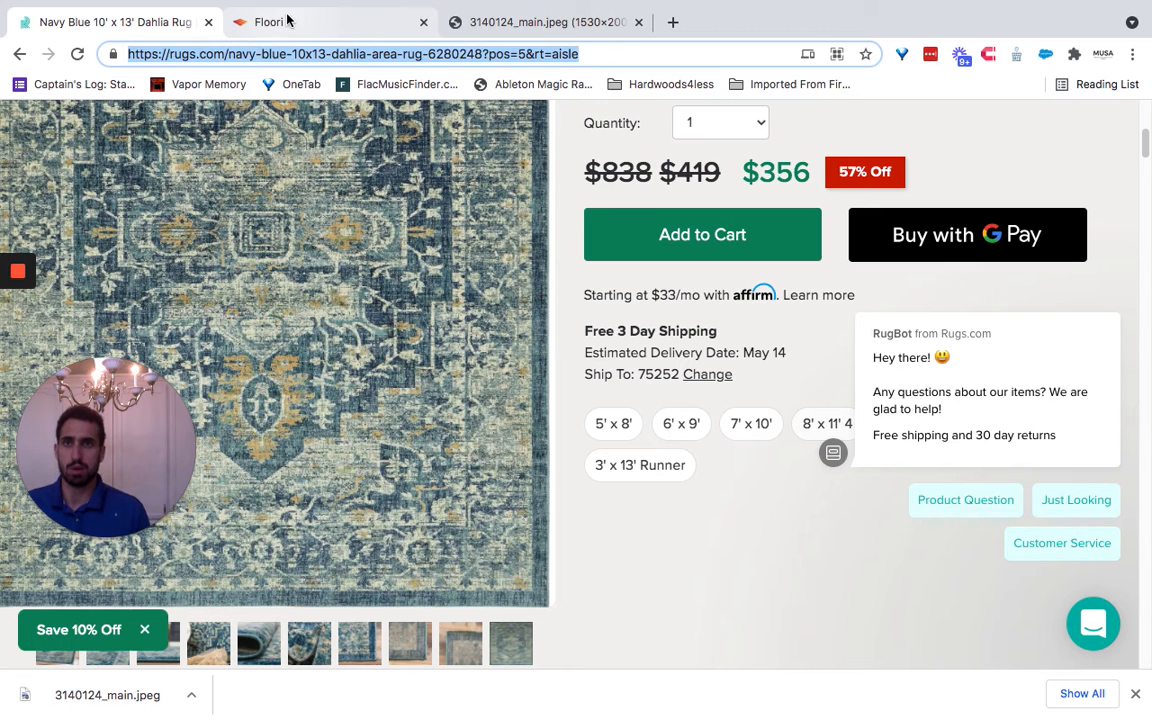
{"action": "left_click", "coordinate": [285, 24]}
{"action": "left_click", "coordinate": [900, 332]}
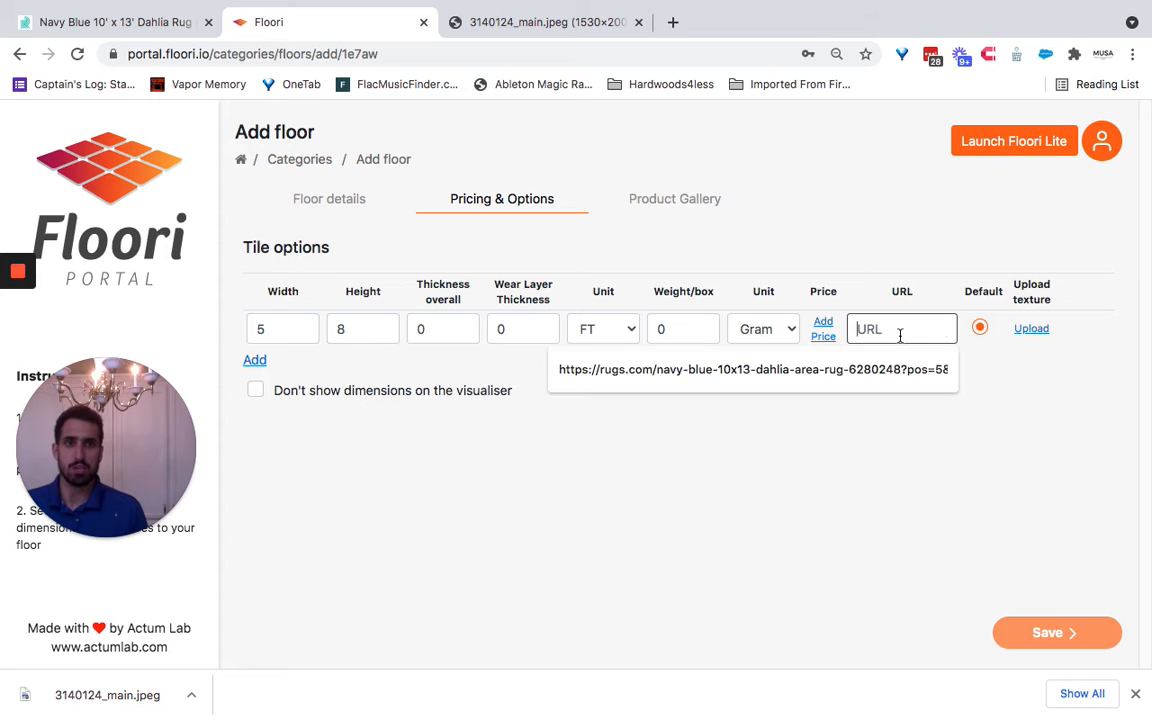
{"action": "key", "text": "super+v"}
{"action": "left_click", "coordinate": [865, 460]}
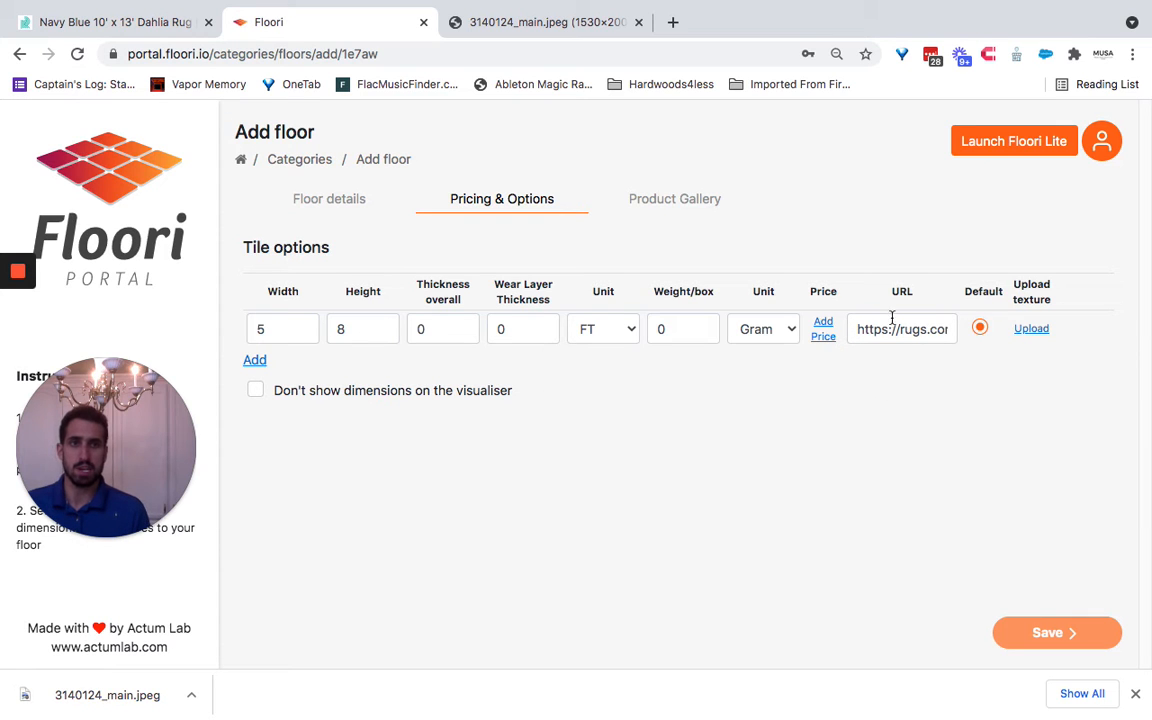
- Add 3140124_main.jpeg from Documents as the size option's texture, then save and accept the product without gallery images
{"action": "left_click", "coordinate": [1030, 330]}
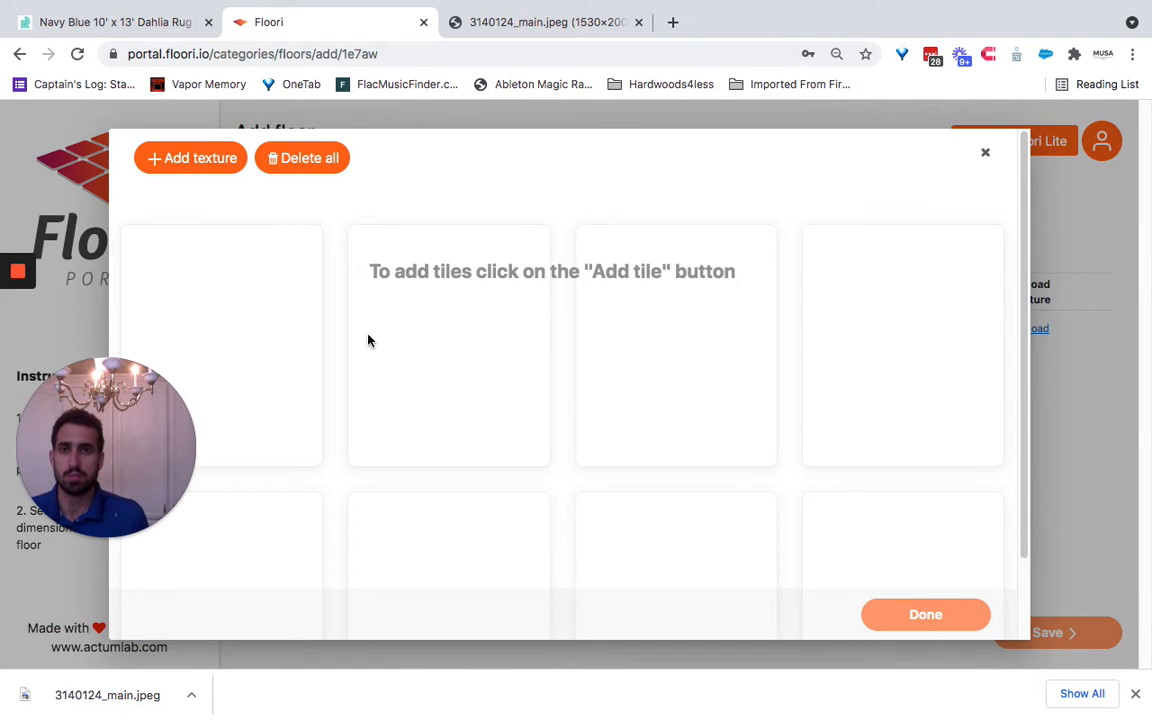
{"action": "left_click", "coordinate": [986, 157]}
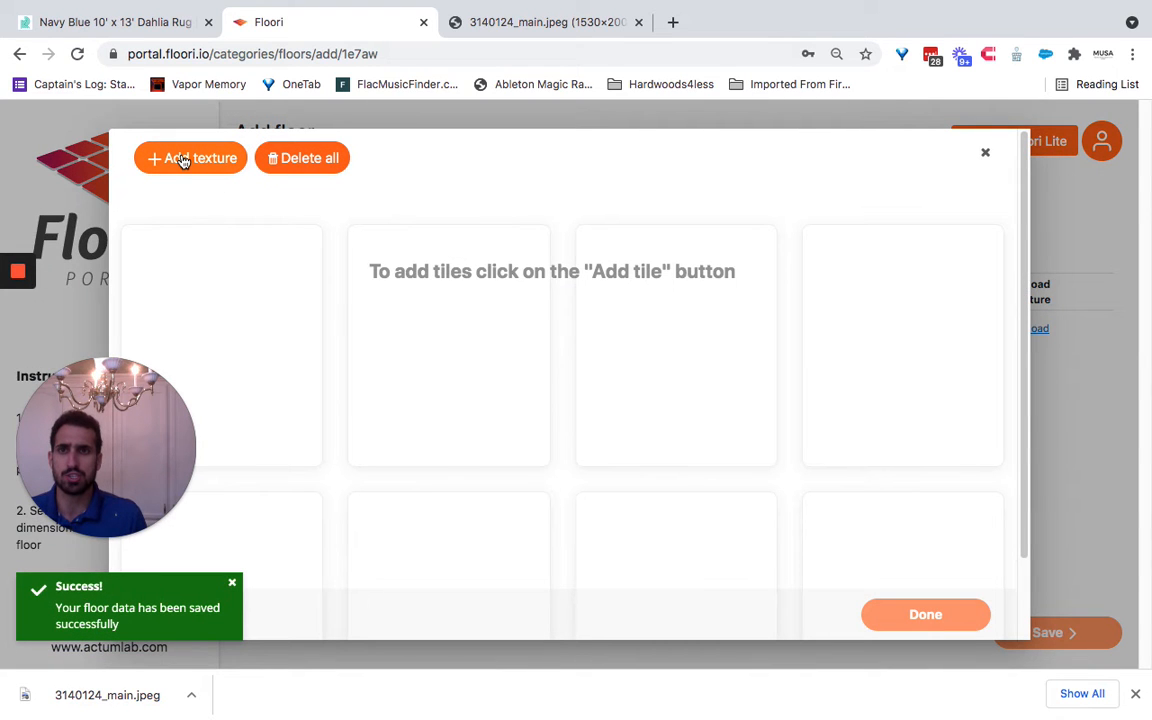
{"action": "left_click", "coordinate": [183, 161]}
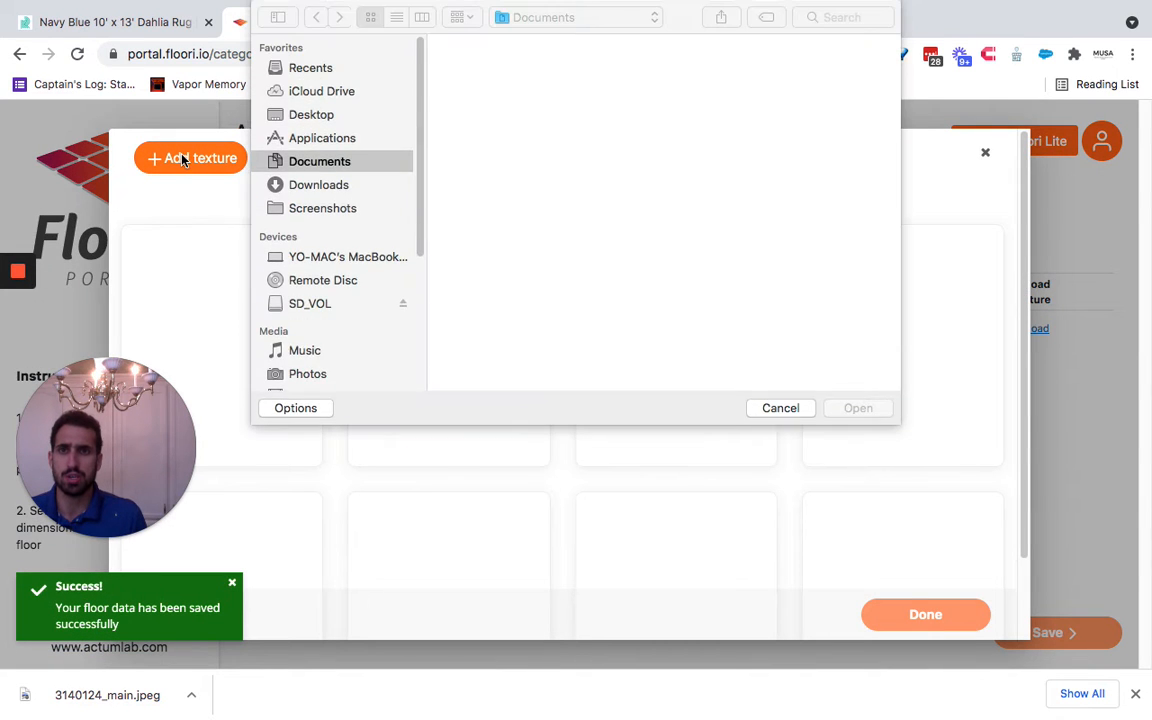
{"action": "left_click", "coordinate": [500, 80]}
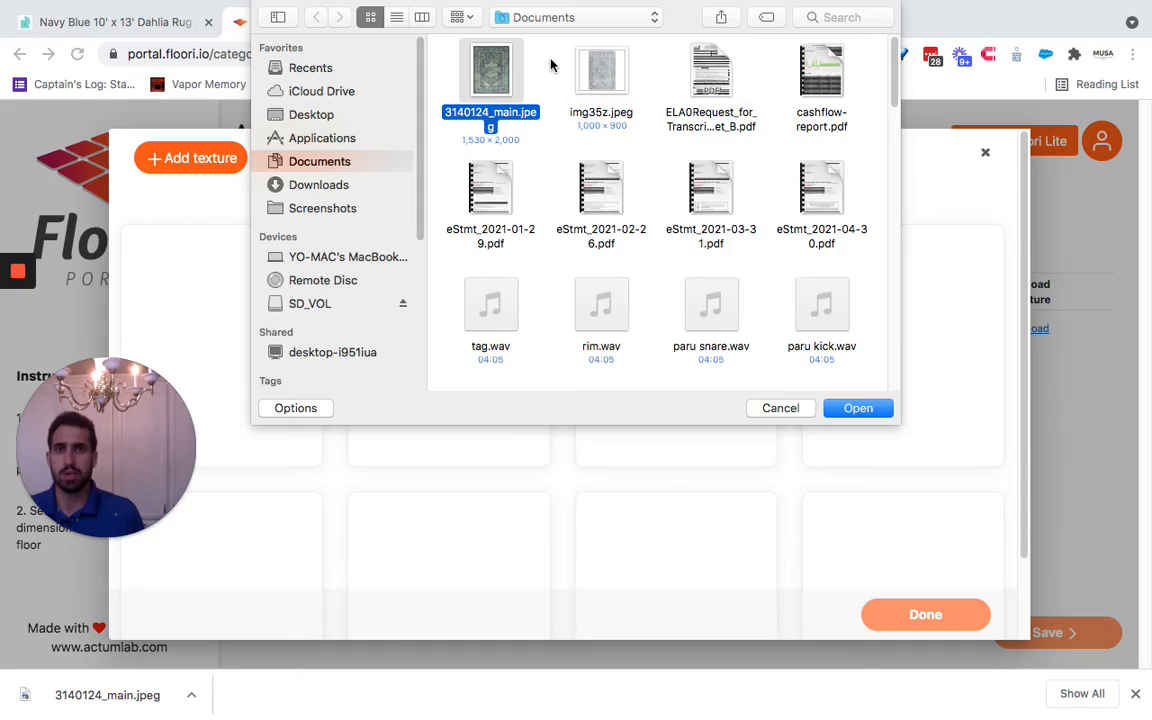
{"action": "key", "text": "space"}
{"action": "key", "text": "space"}
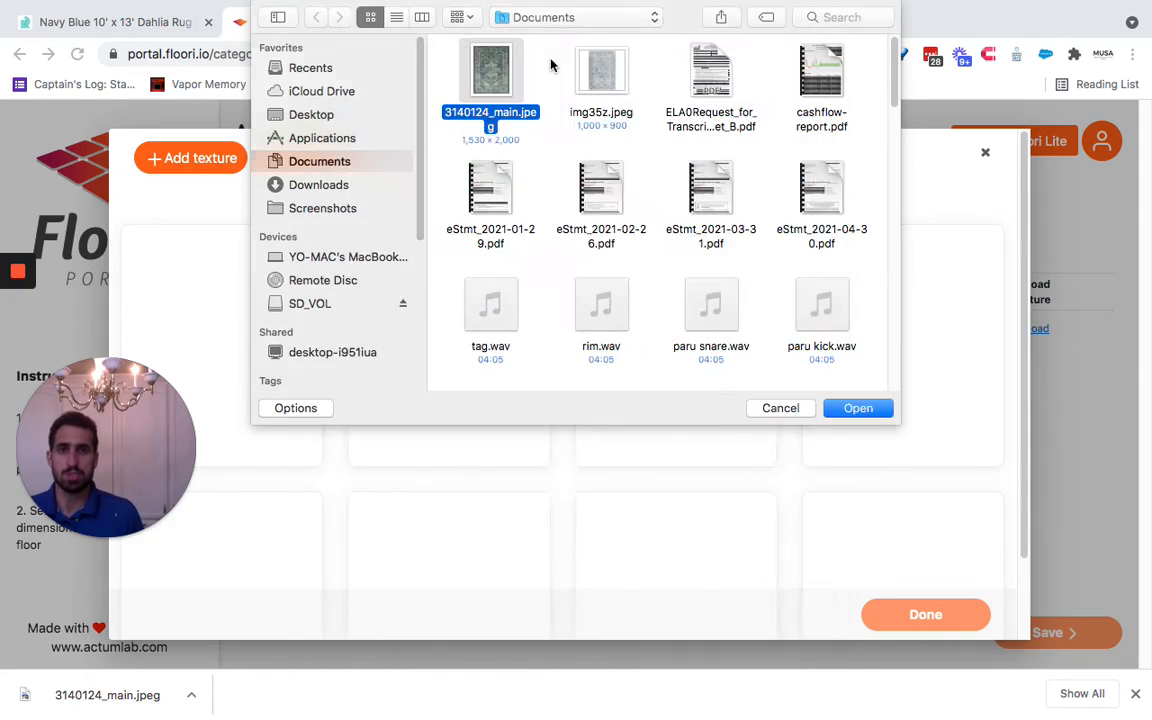
{"action": "key", "text": "Return"}
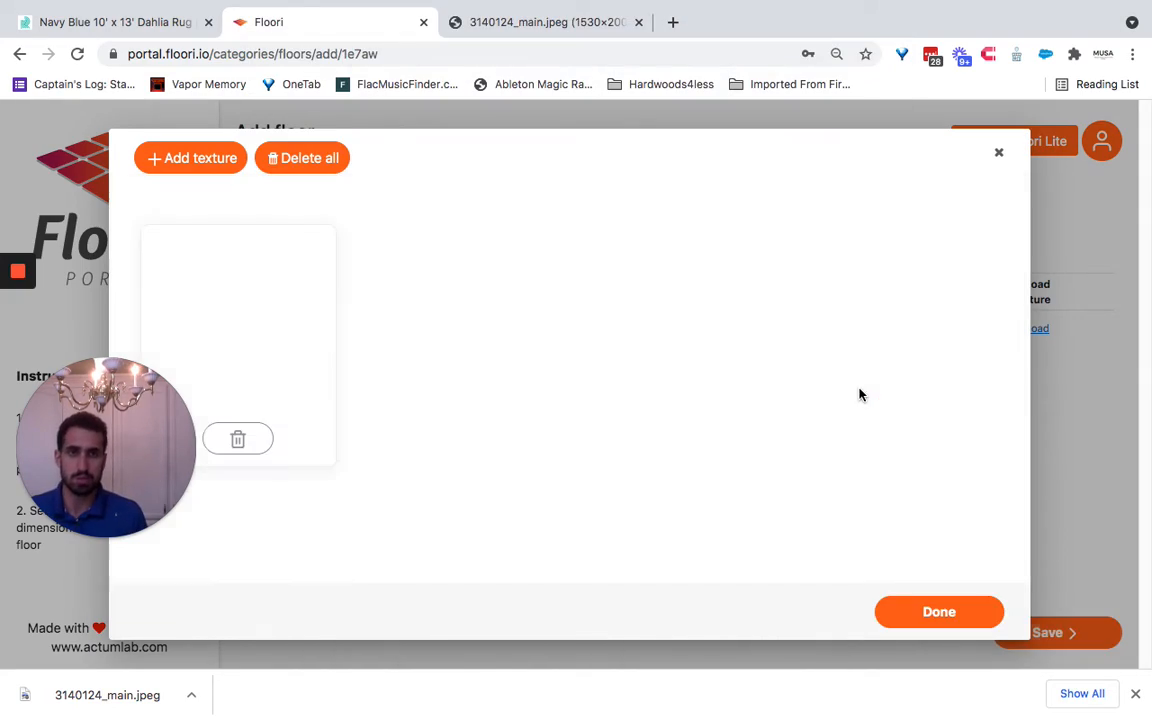
{"action": "left_click", "coordinate": [954, 614]}
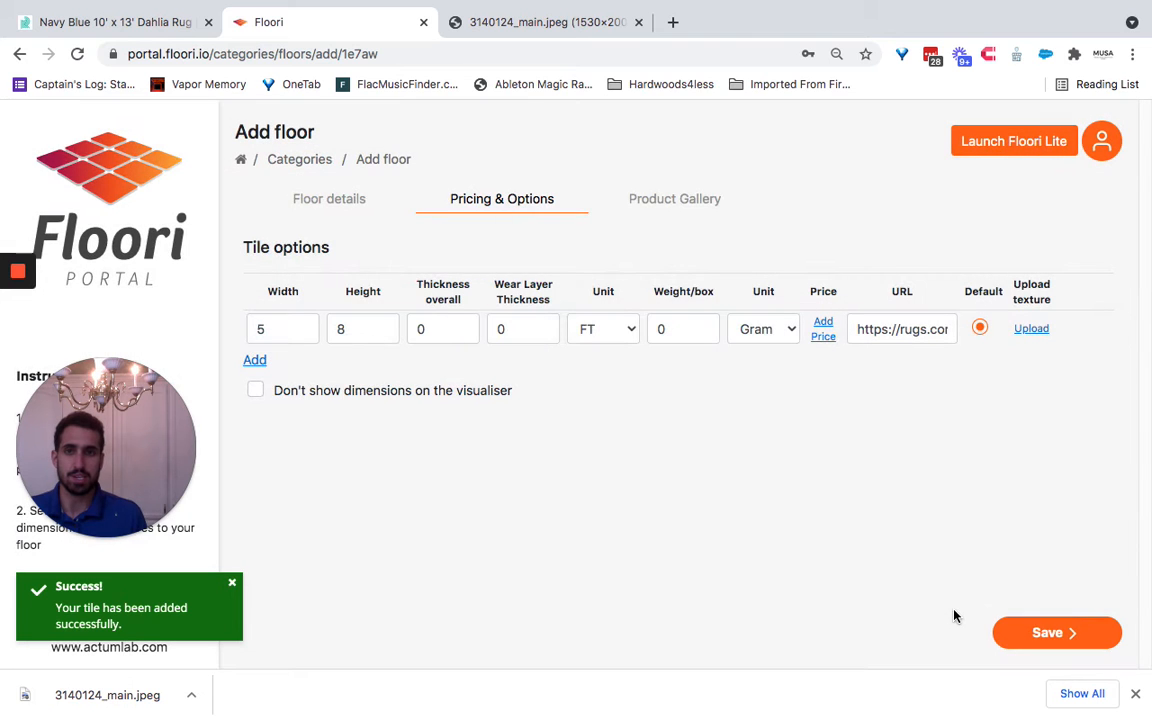
{"action": "left_click", "coordinate": [1053, 635]}
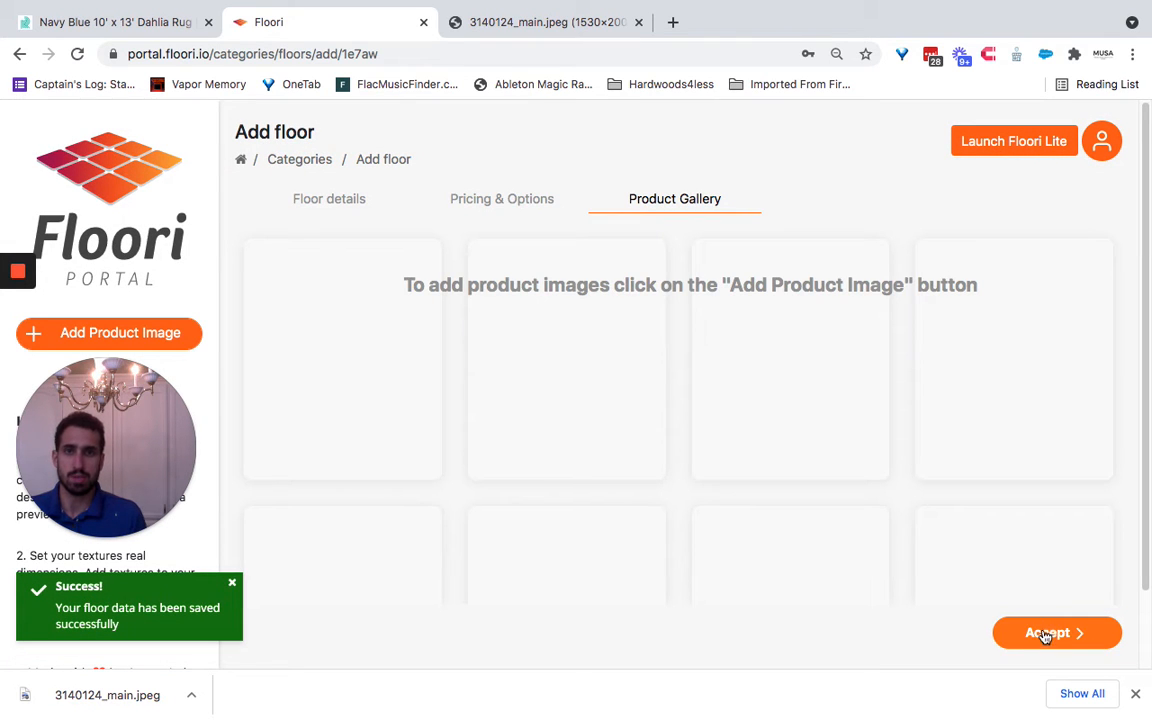
{"action": "left_click", "coordinate": [1045, 634]}
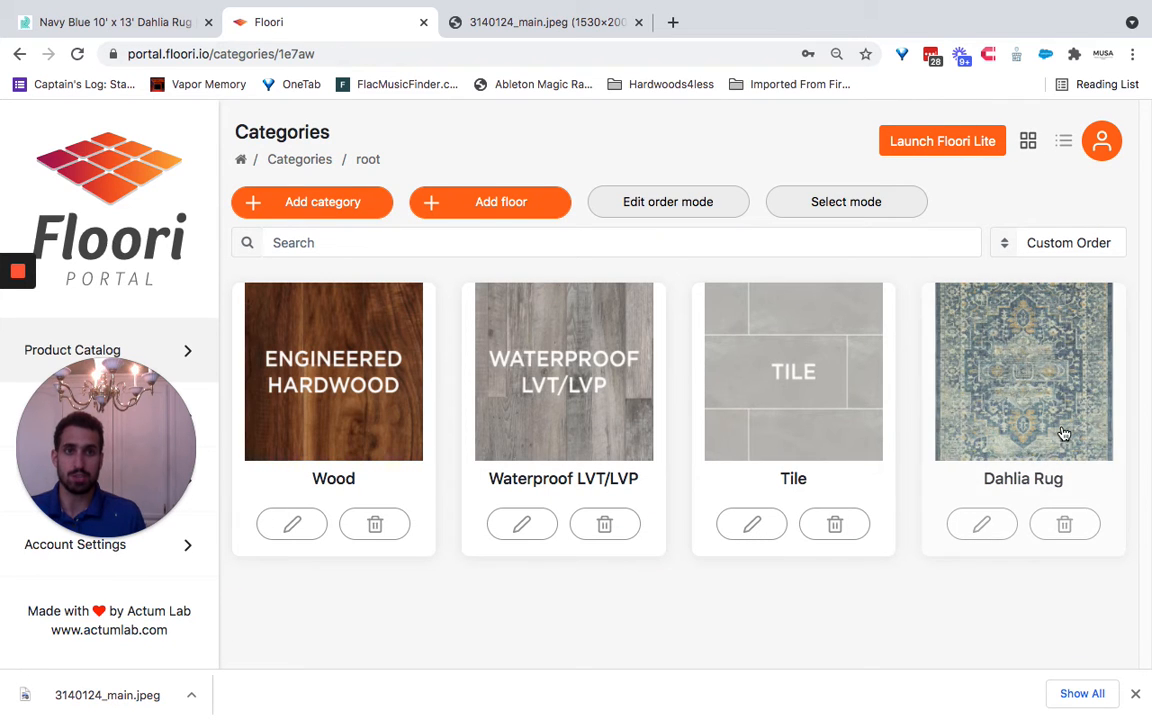
- Launch Floori Lite, open the bedroom scene with the desk and apply the Dahlia Rug to its floor
{"action": "left_click", "coordinate": [966, 146]}
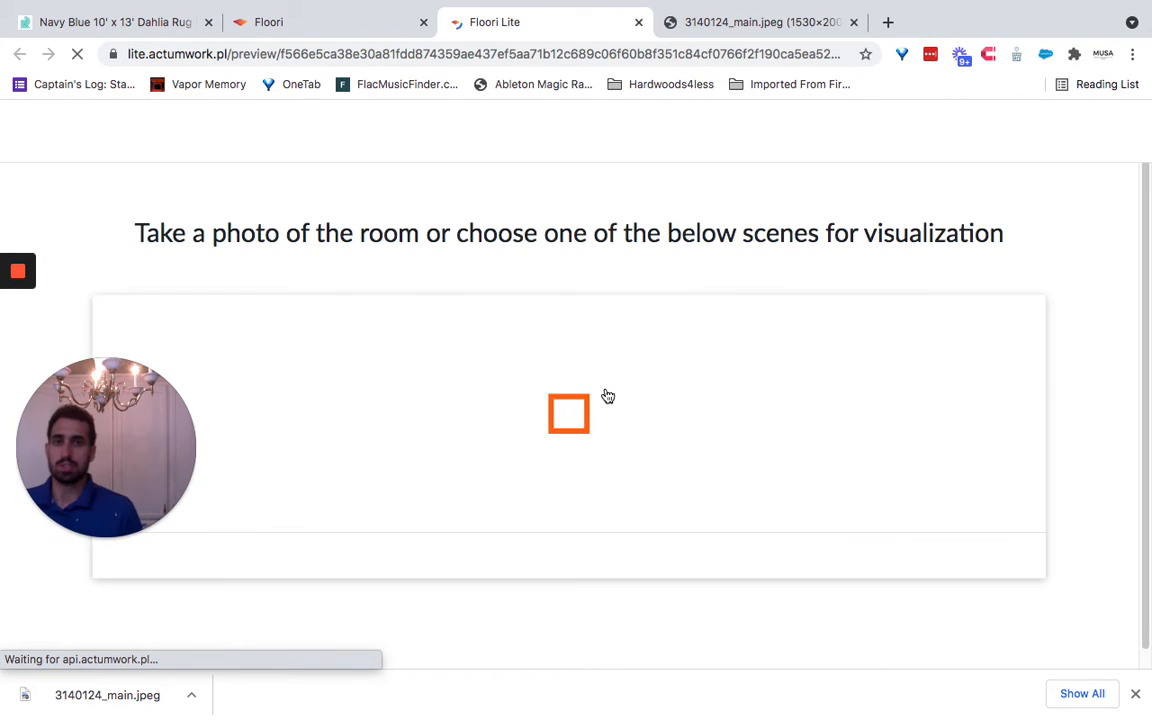
{"action": "left_click", "coordinate": [684, 398]}
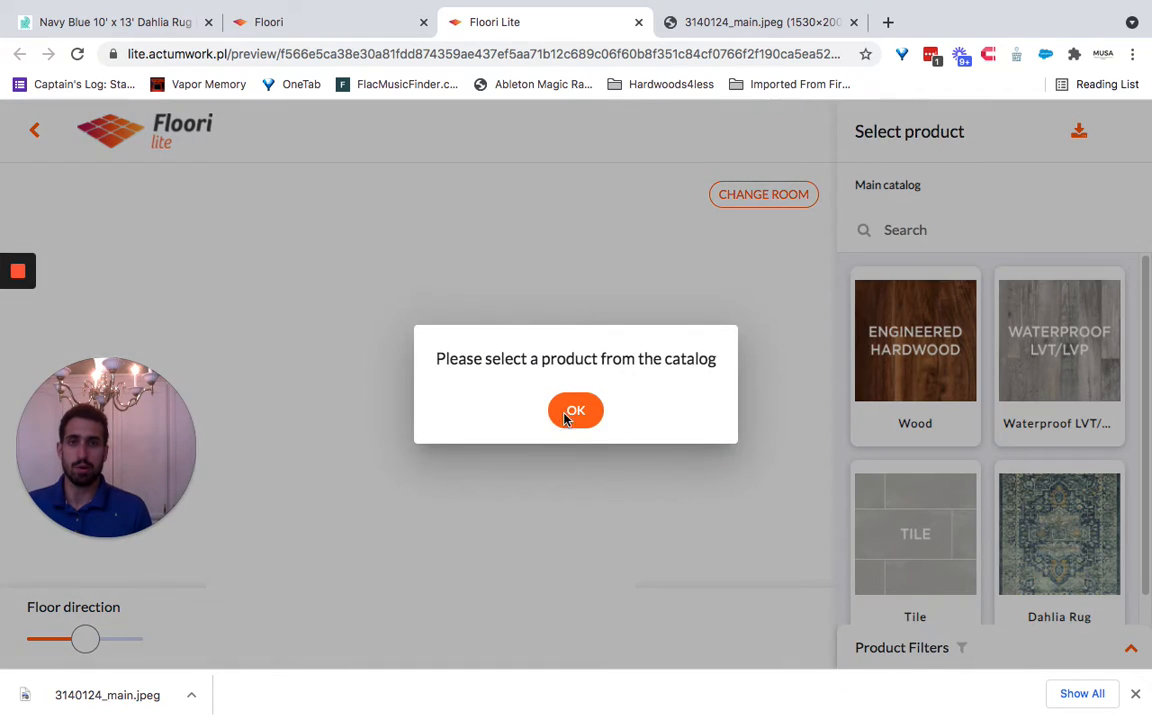
{"action": "left_click", "coordinate": [576, 409]}
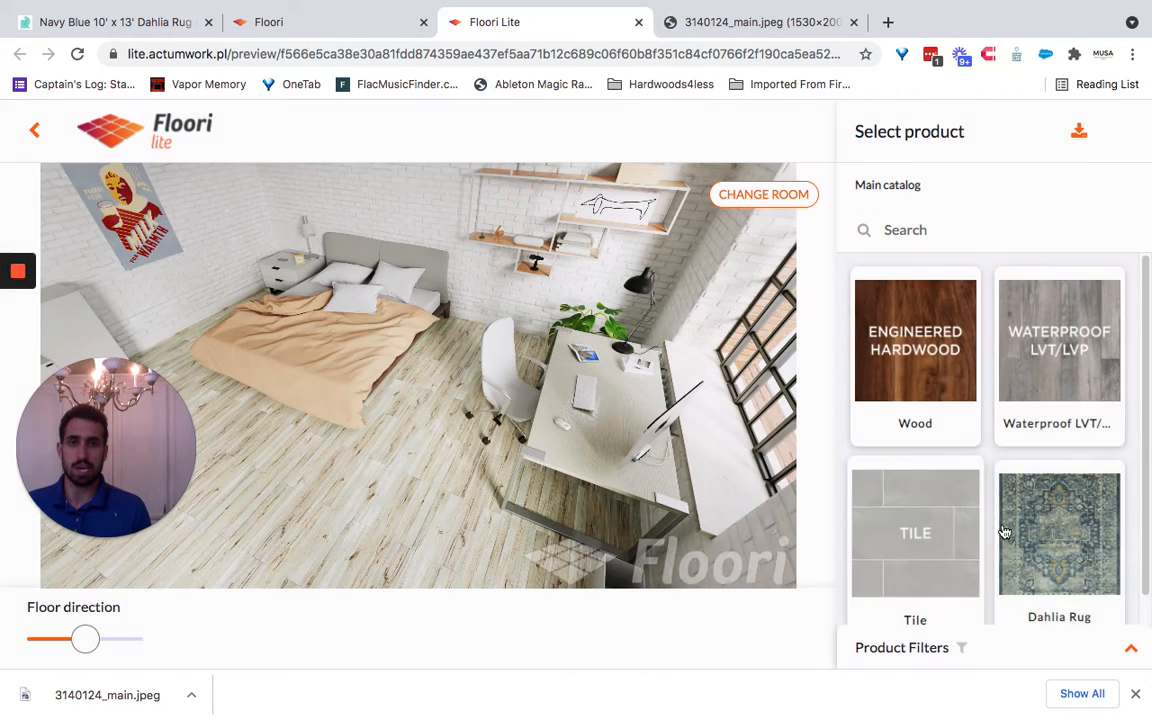
{"action": "scroll", "coordinate": [1004, 532], "scroll_direction": "down", "scroll_amount": 1}
{"action": "left_click", "coordinate": [1045, 510]}
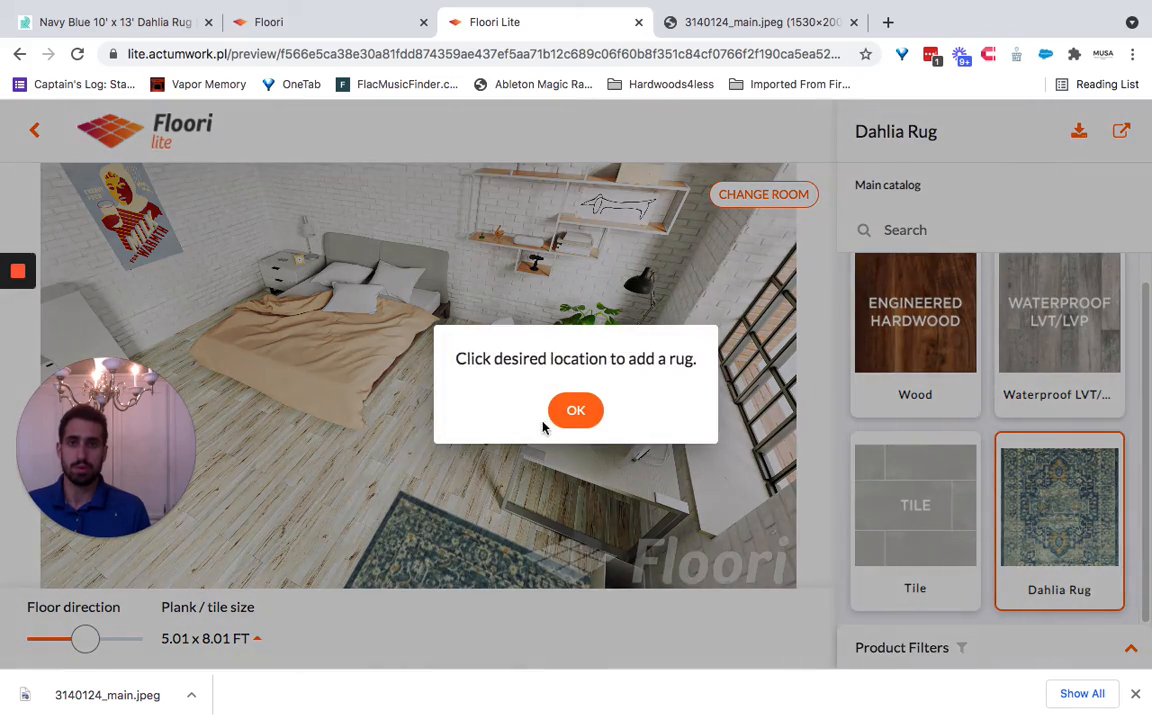
{"action": "left_click", "coordinate": [576, 409]}
- Try the rug beside the bed and under the desk, rotate it to the maximum floor direction and place it partly under the bed
{"action": "left_click", "coordinate": [445, 525]}
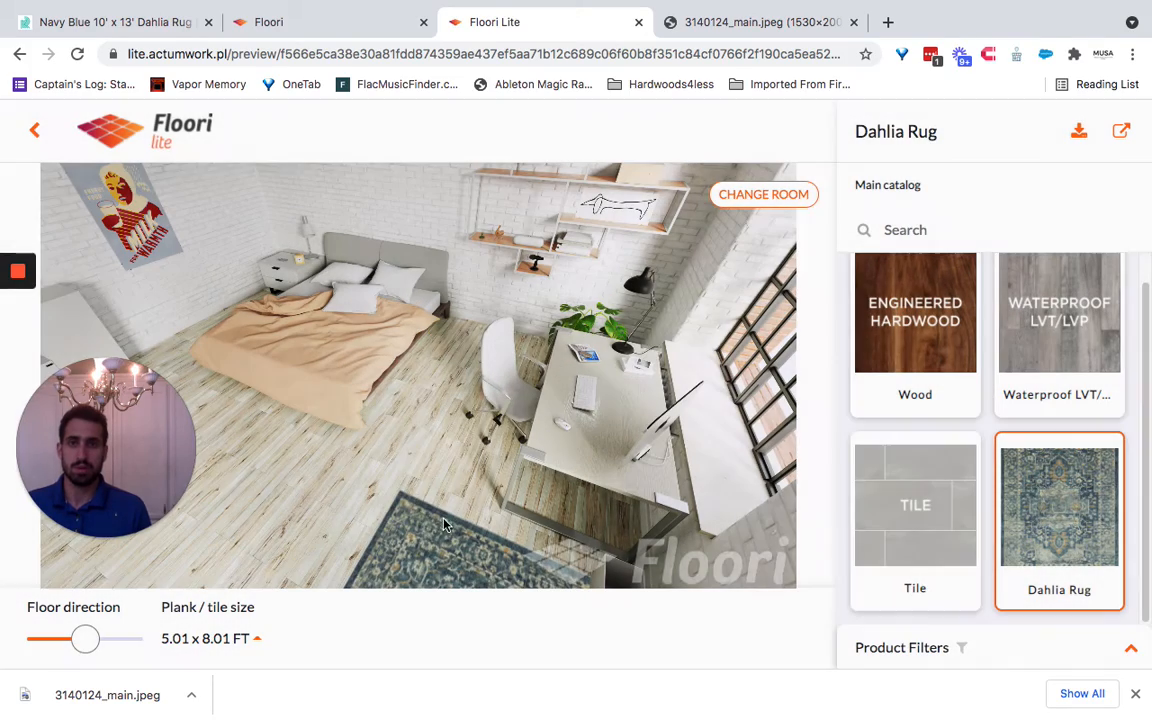
{"action": "left_click", "coordinate": [420, 422]}
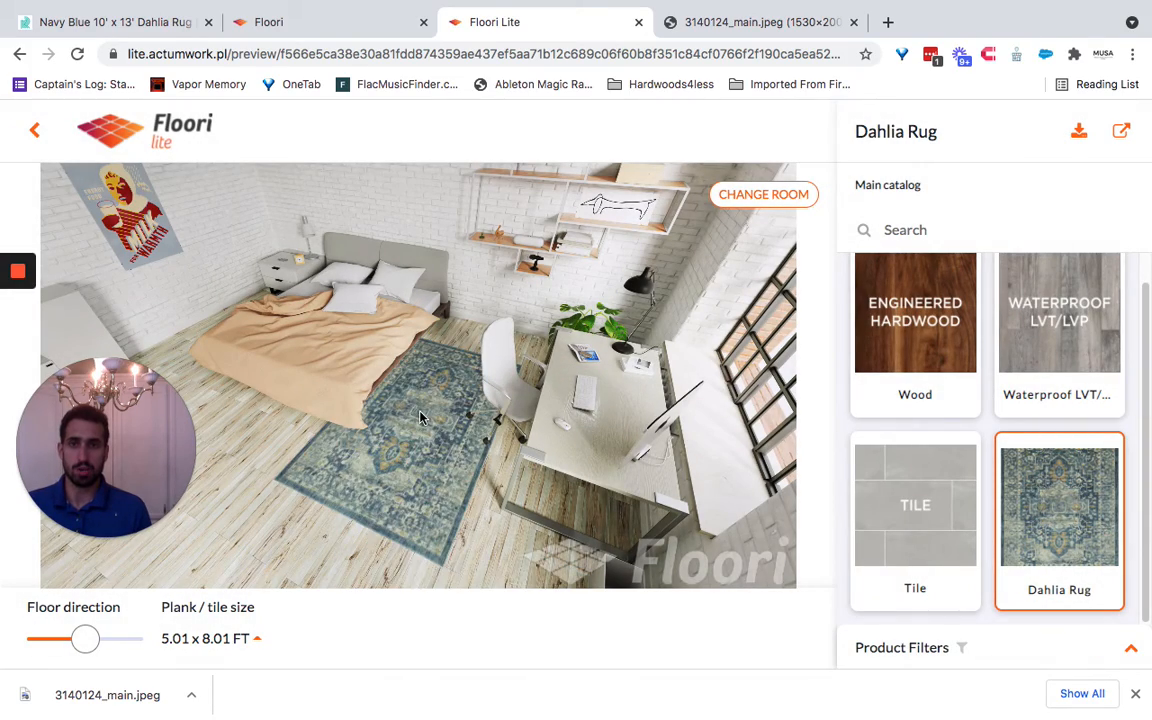
{"action": "left_click_drag", "start_coordinate": [439, 442], "coordinate": [494, 432]}
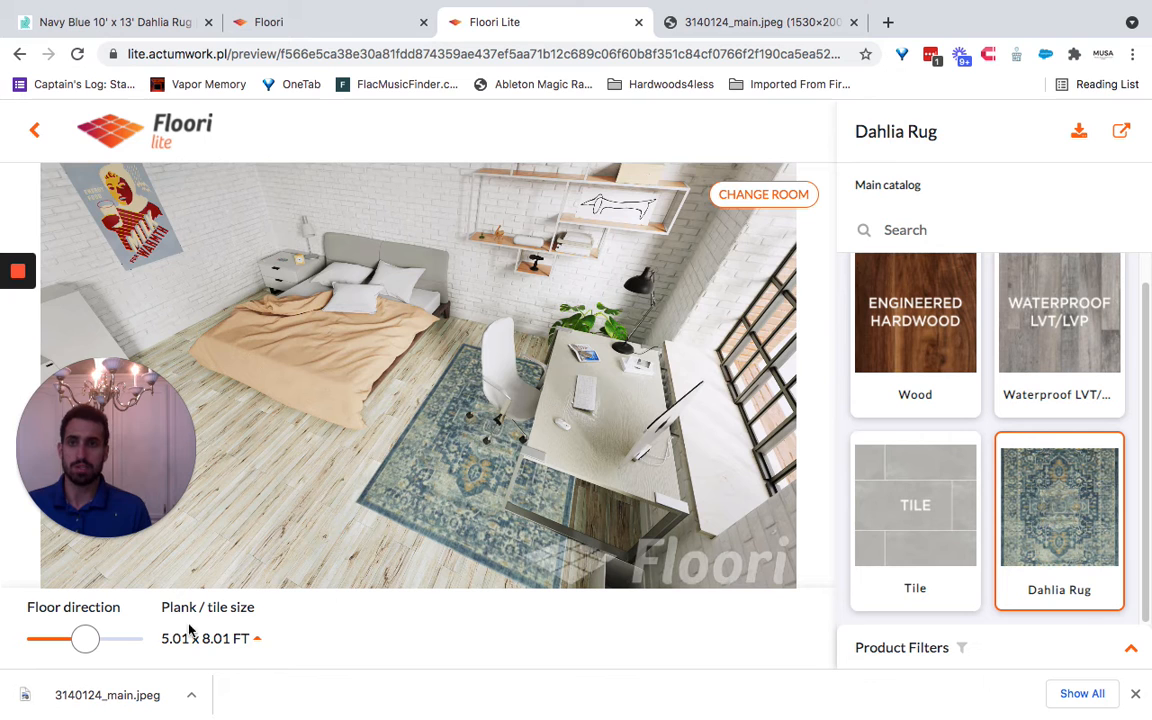
{"action": "left_click_drag", "start_coordinate": [85, 638], "coordinate": [284, 640]}
{"action": "left_click_drag", "start_coordinate": [130, 642], "coordinate": [88, 645]}
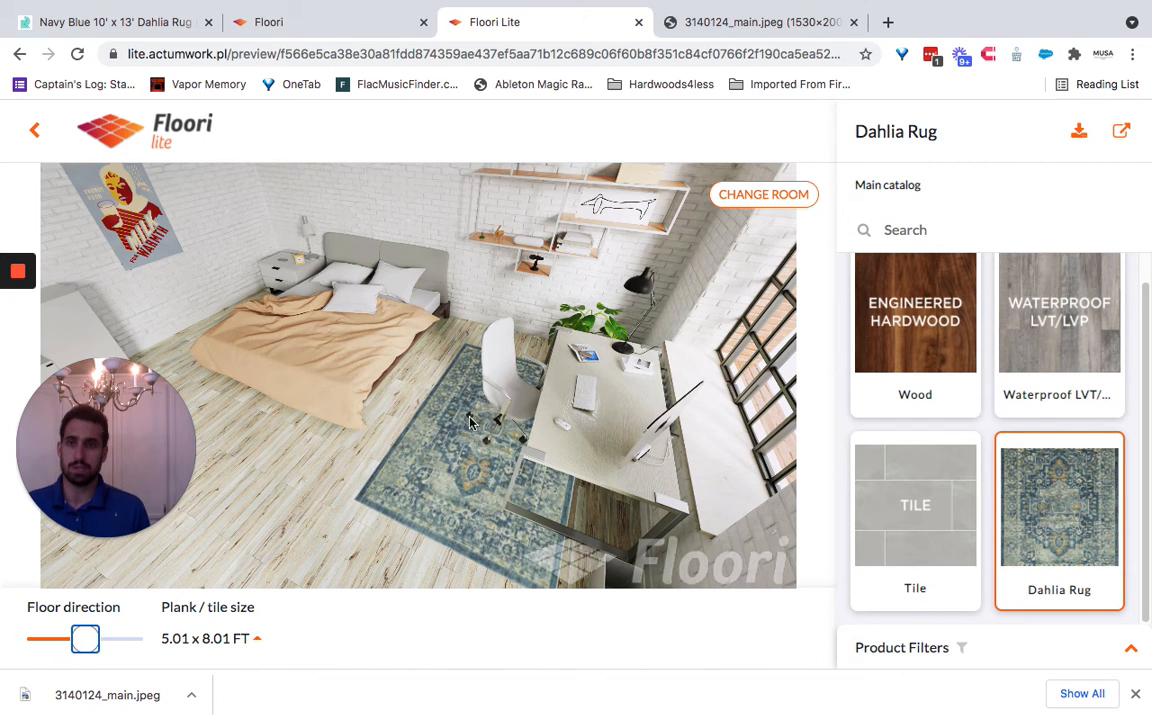
{"action": "left_click_drag", "start_coordinate": [469, 421], "coordinate": [381, 406]}
{"action": "left_click_drag", "start_coordinate": [80, 640], "coordinate": [305, 572]}
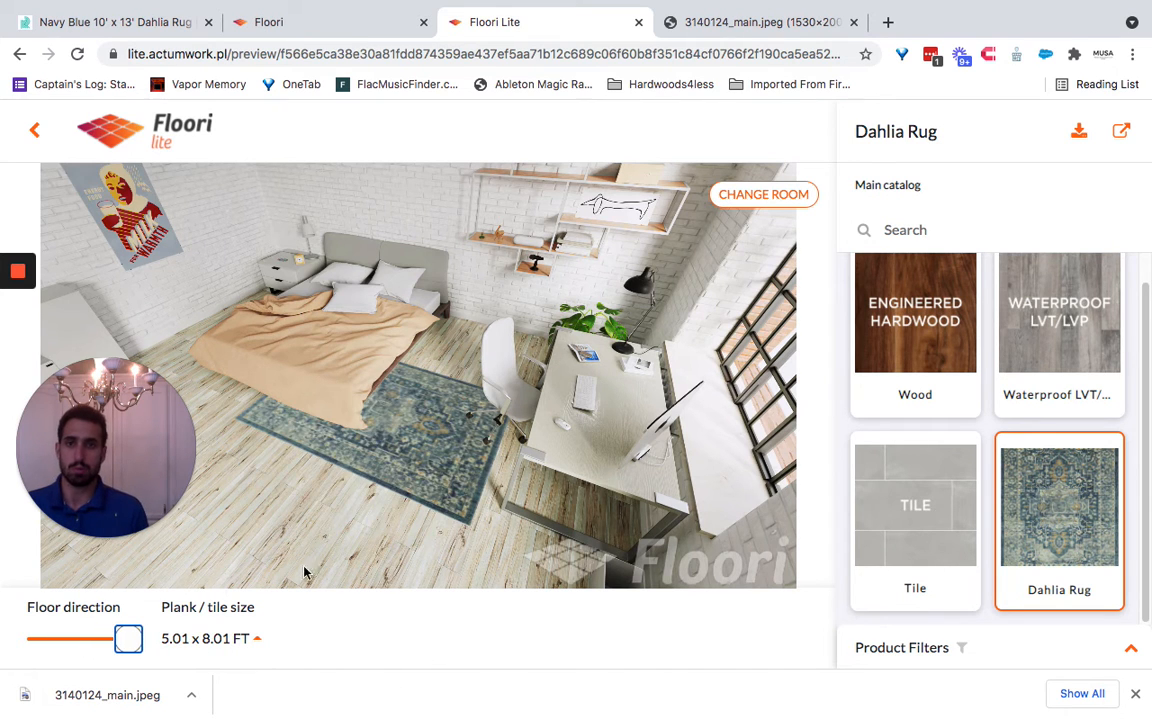
{"action": "left_click_drag", "start_coordinate": [396, 406], "coordinate": [303, 384]}
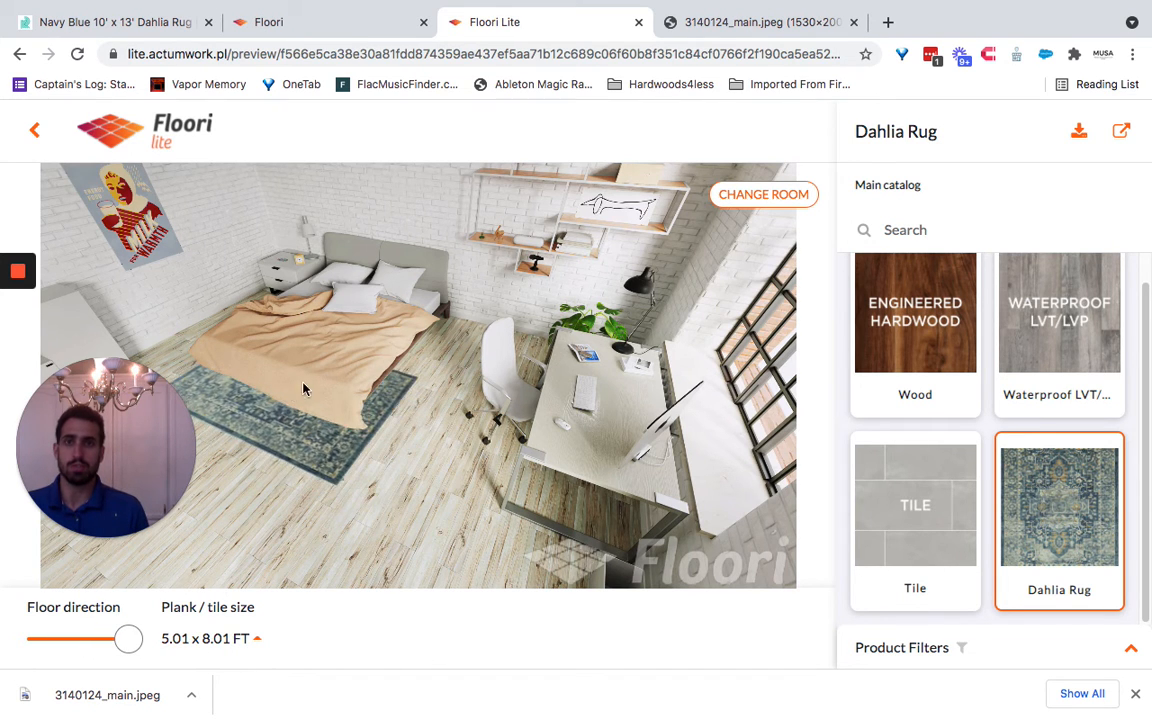
- In the Floori portal, add a second tile option to the Dahlia Rug: 10 × 13 FT with the copied rugs.com page address as URL
{"action": "left_click", "coordinate": [355, 21]}
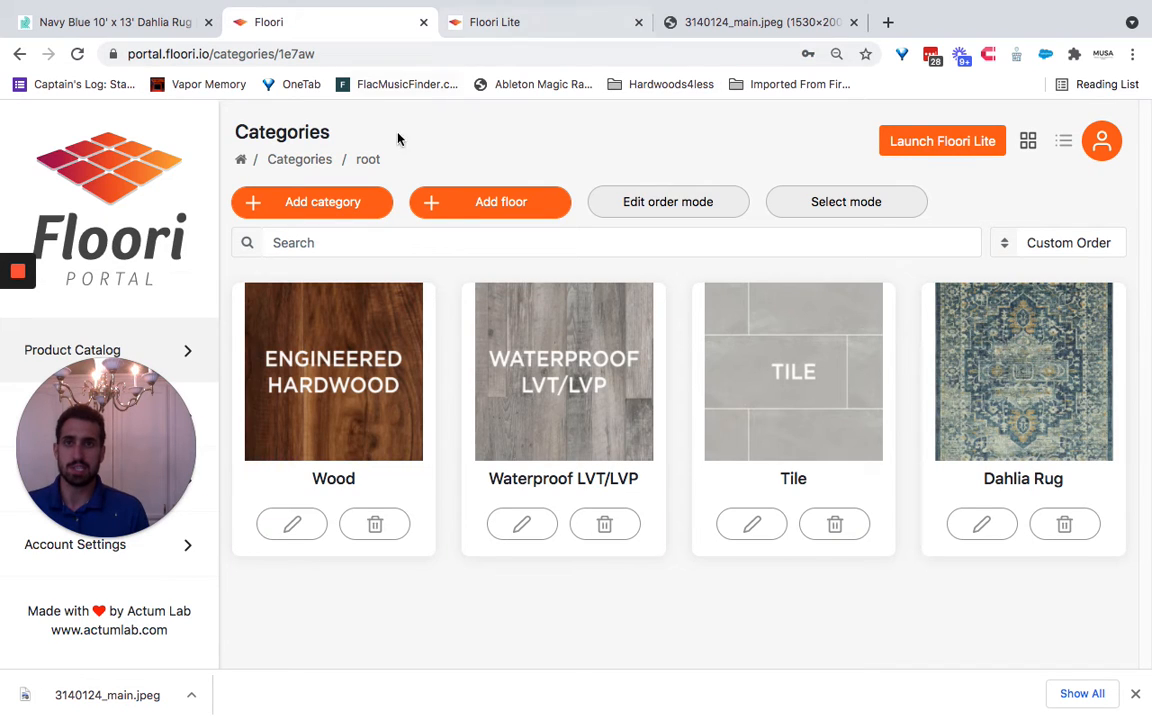
{"action": "left_click", "coordinate": [977, 355]}
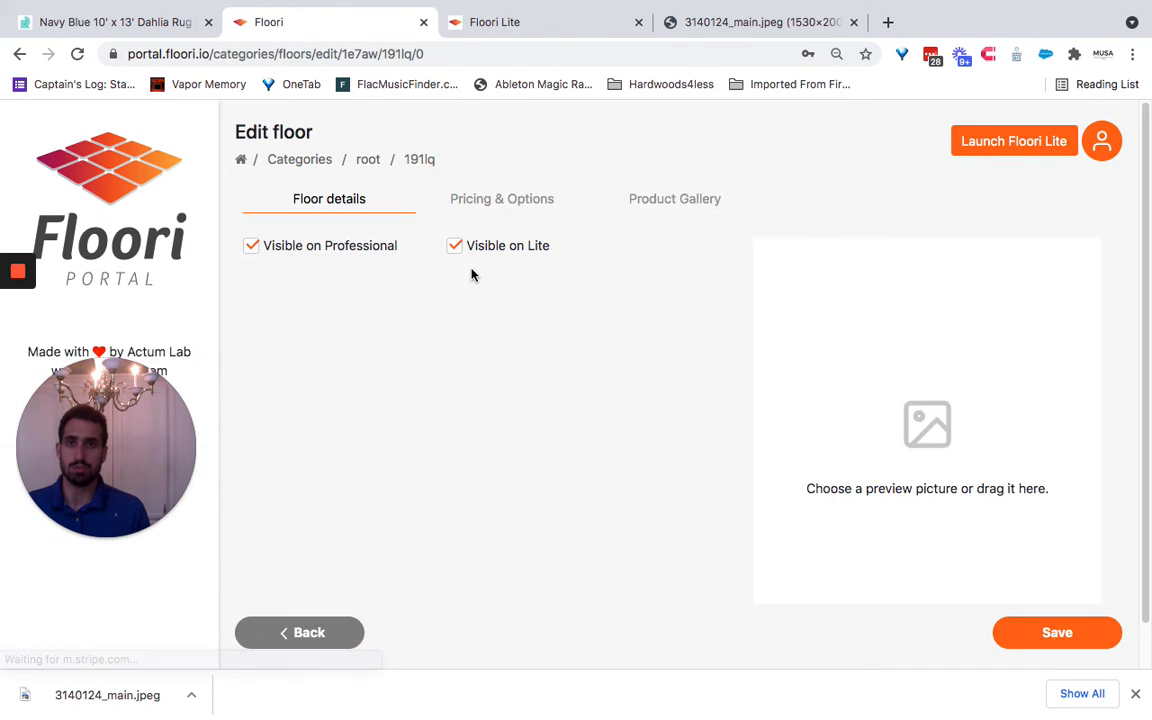
{"action": "left_click", "coordinate": [489, 200]}
{"action": "left_click", "coordinate": [254, 361]}
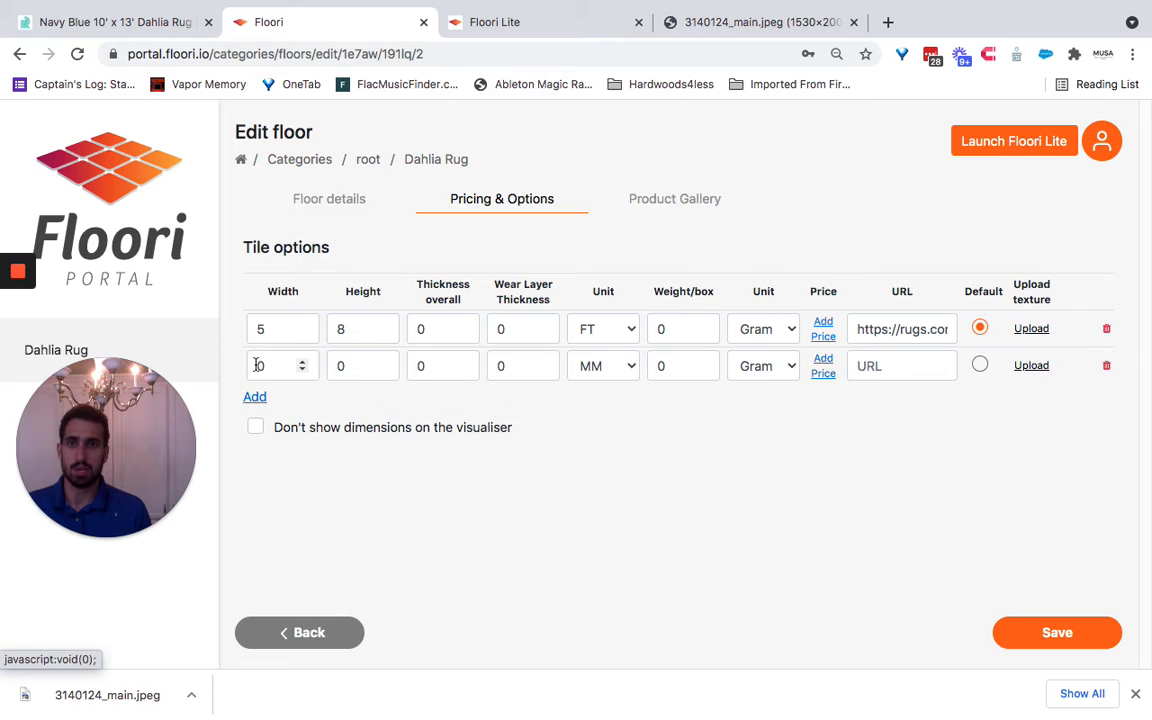
{"action": "double_click", "coordinate": [258, 366]}
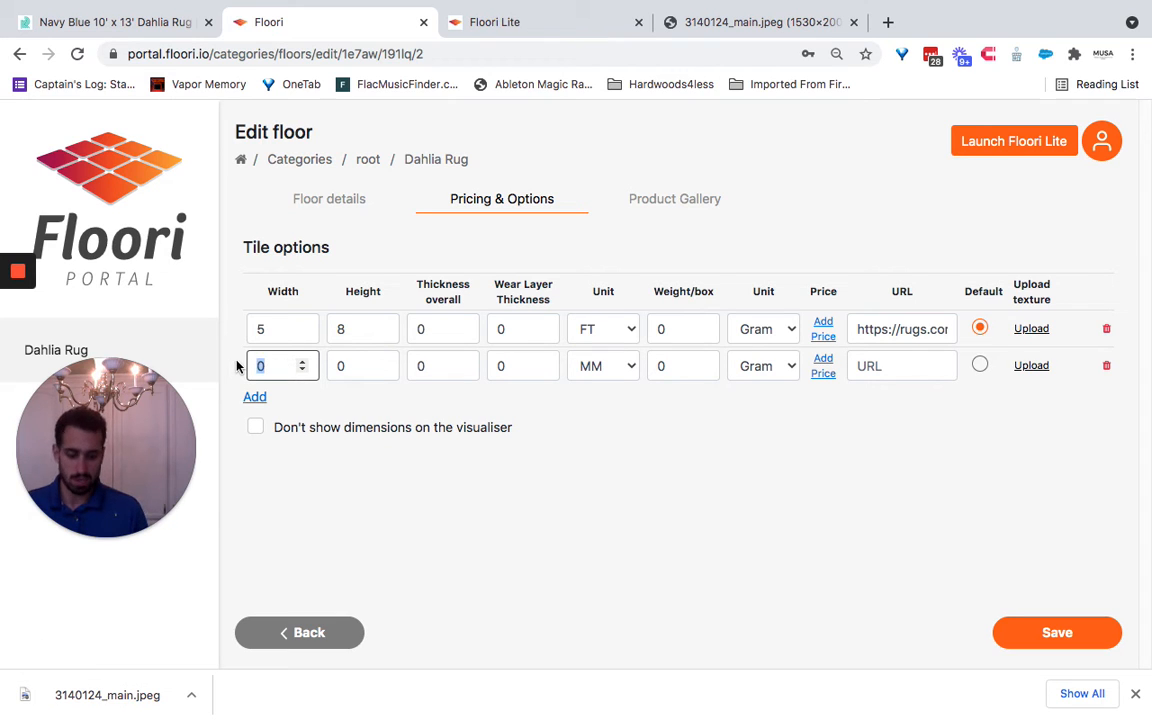
{"action": "type", "text": "10"}
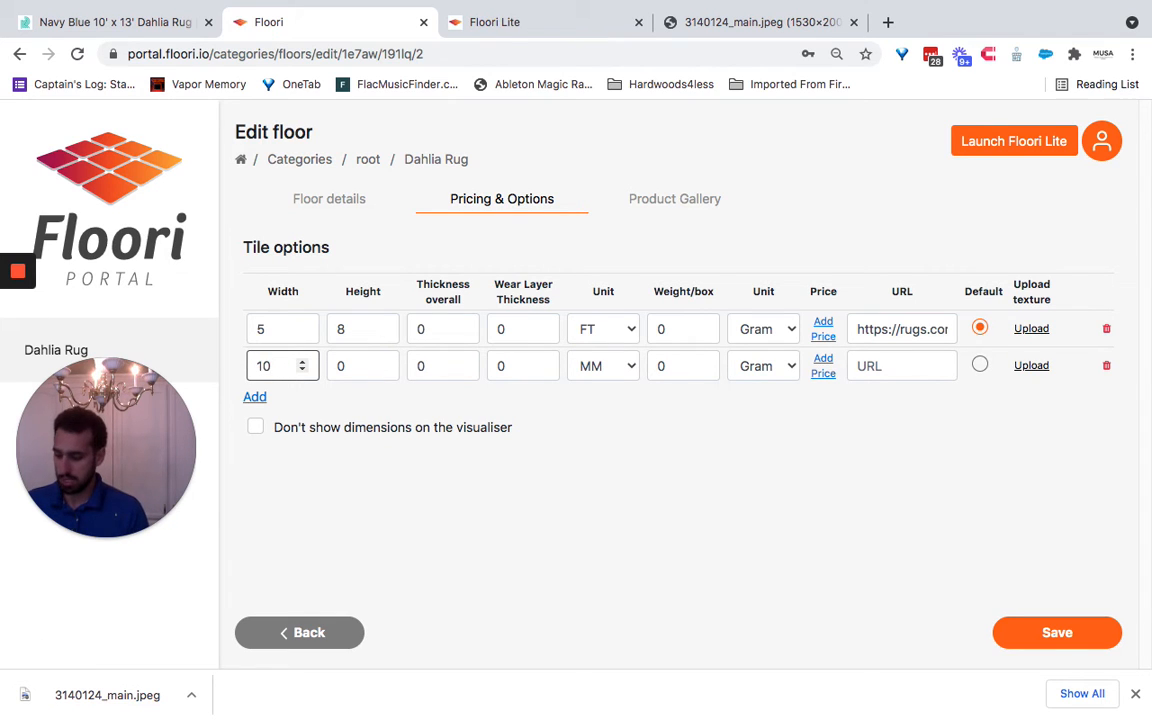
{"action": "key", "text": "Tab"}
{"action": "type", "text": "13"}
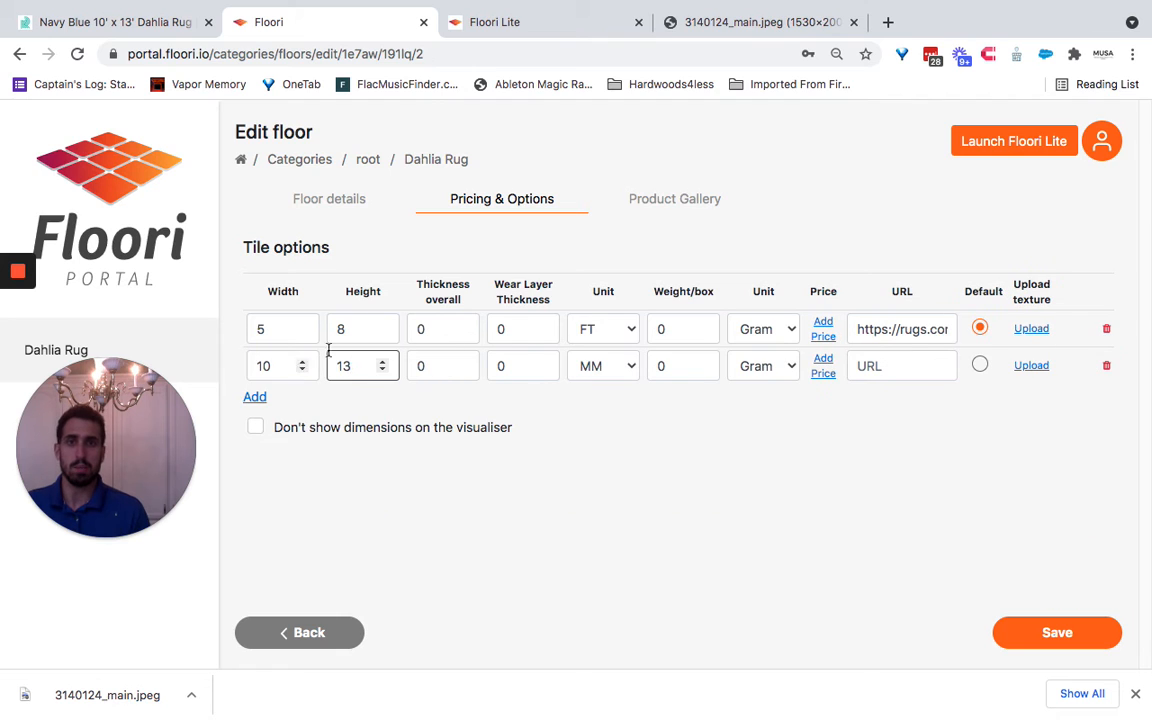
{"action": "left_click", "coordinate": [600, 366]}
{"action": "left_click", "coordinate": [605, 381]}
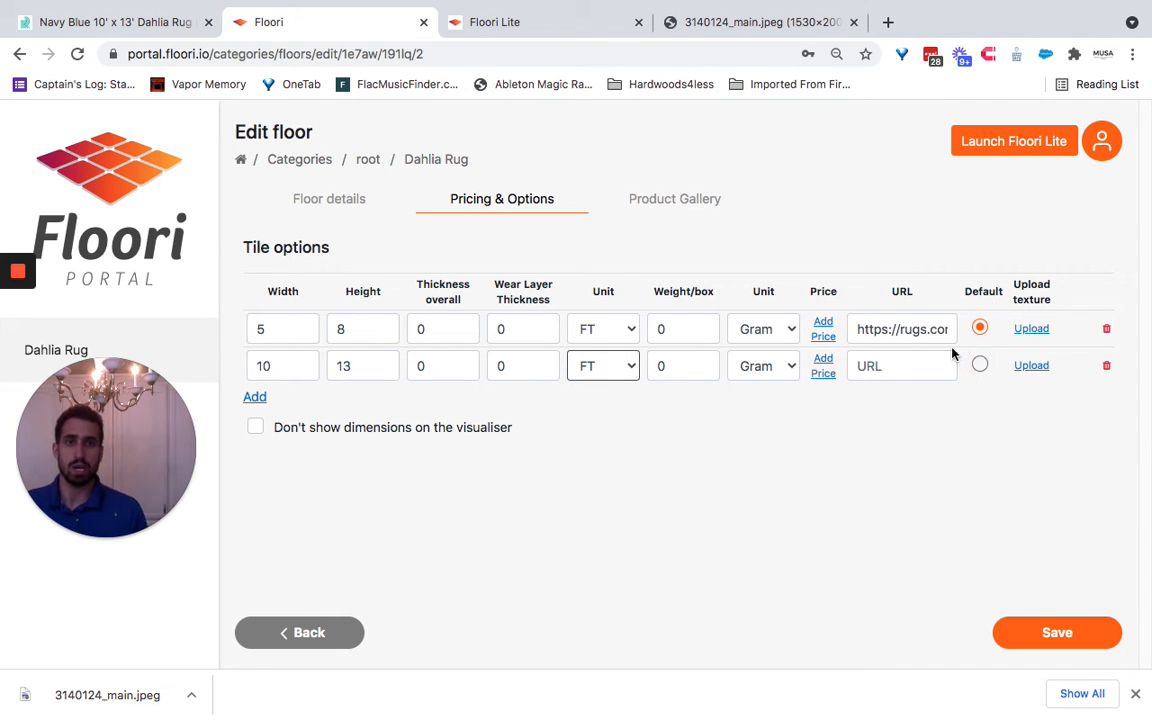
{"action": "left_click", "coordinate": [895, 367]}
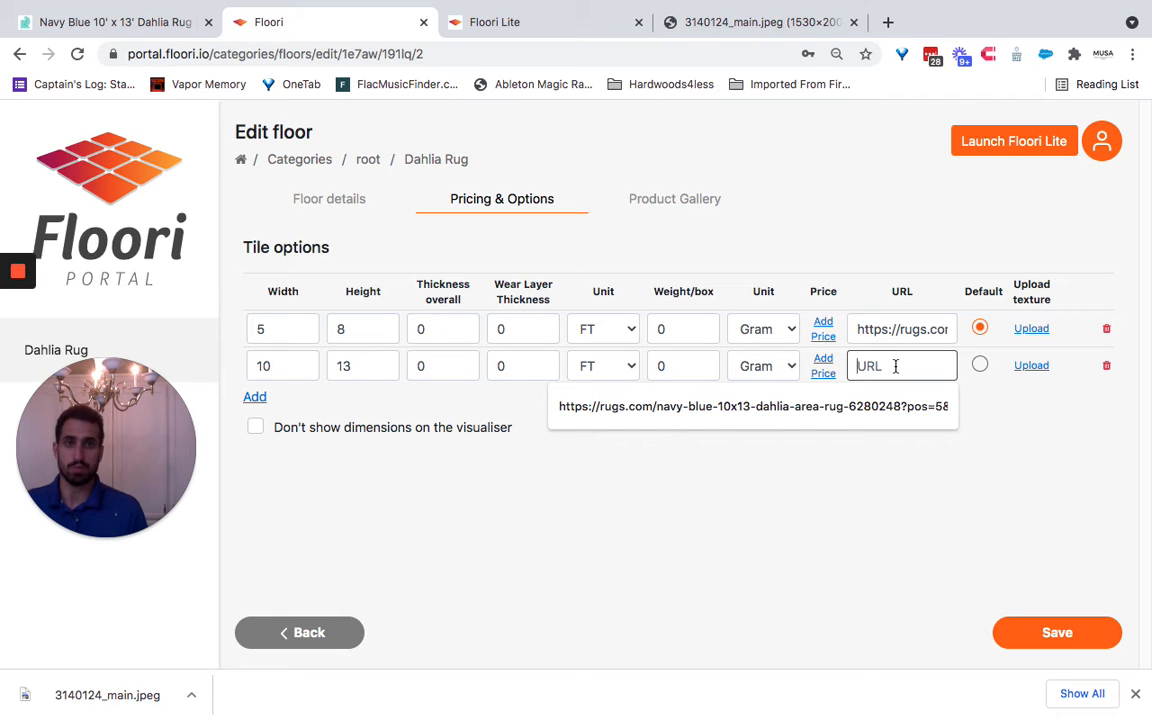
{"action": "type", "text": "https://rugs.com/navy-blue-10x13-dahlia-area-rug-6280248?pos=5&rt=aisle"}
- Upload 3140124_main.jpeg from Documents as the texture of the 10 × 13 FT option and save the floor
{"action": "left_click", "coordinate": [1028, 387]}
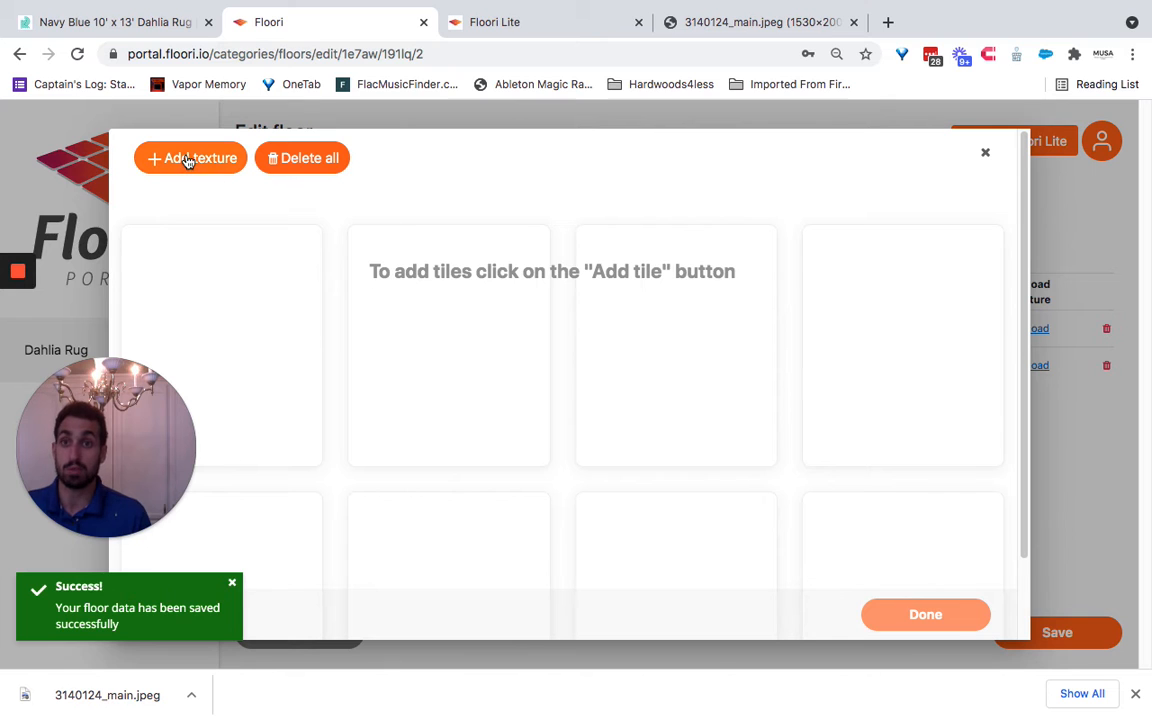
{"action": "left_click", "coordinate": [180, 157]}
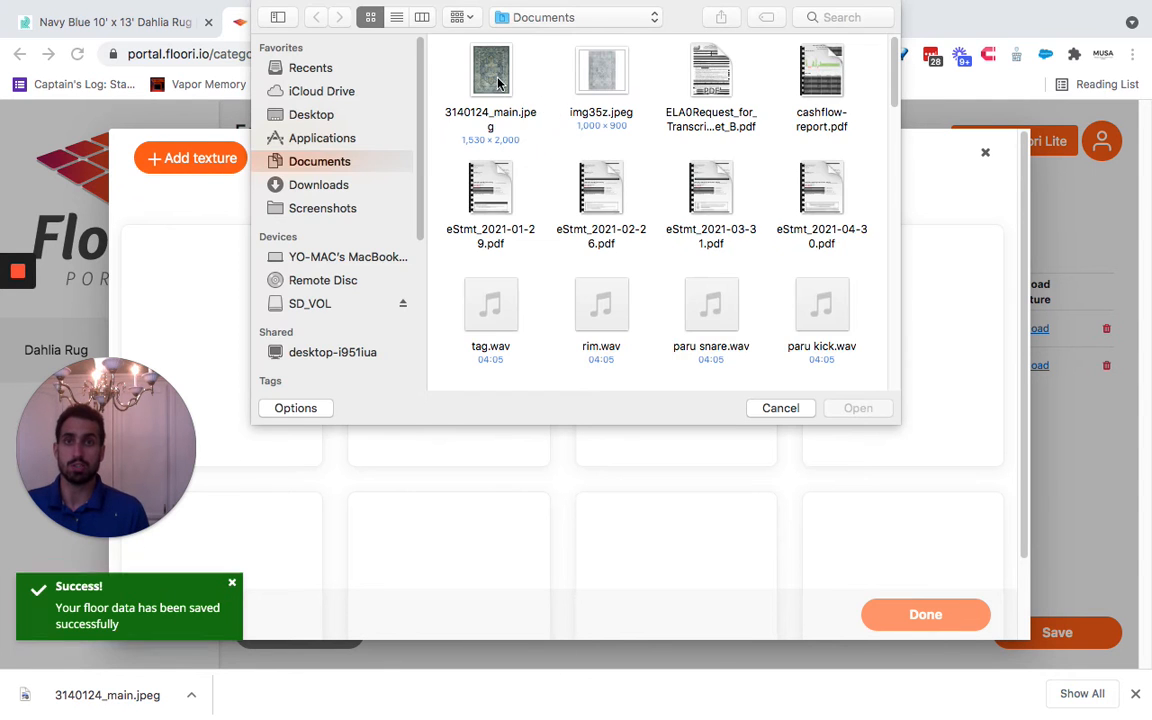
{"action": "left_click", "coordinate": [855, 396]}
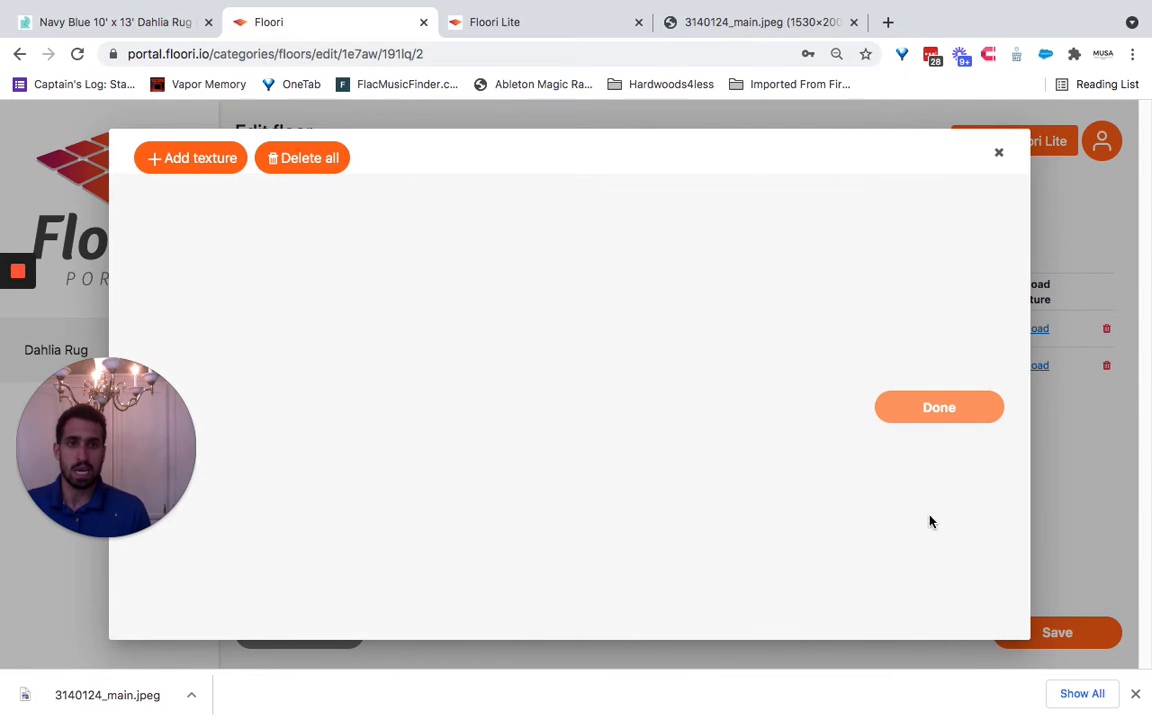
{"action": "left_click", "coordinate": [935, 611]}
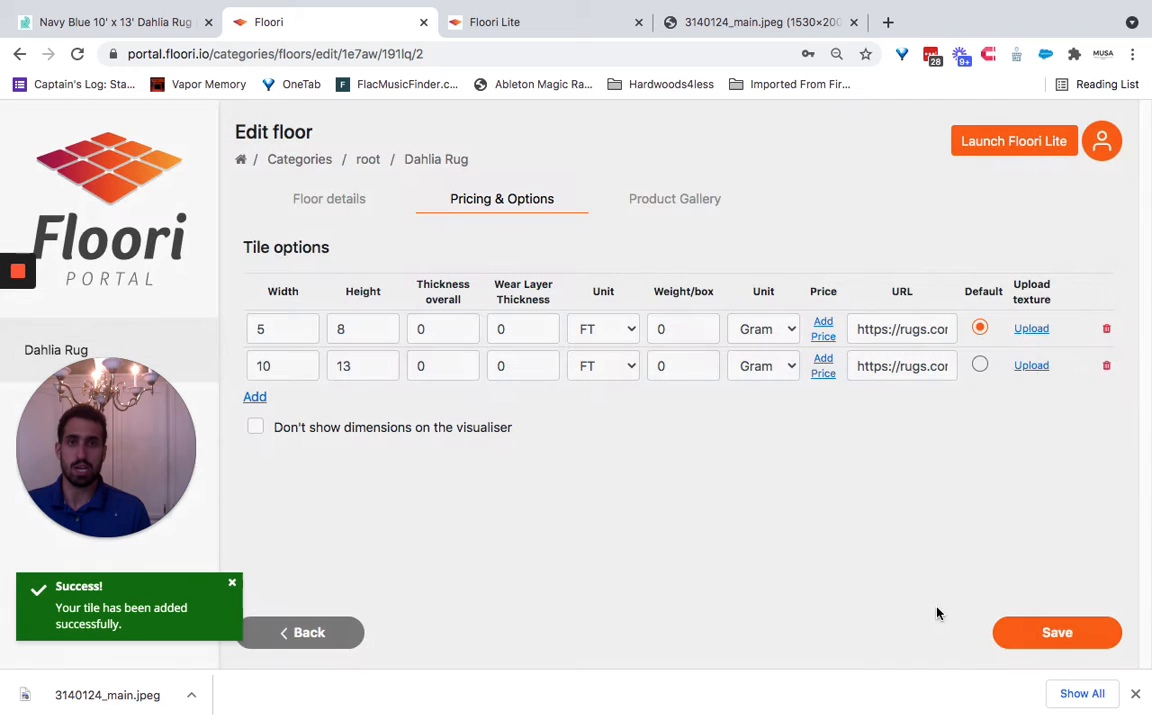
{"action": "left_click", "coordinate": [1063, 640]}
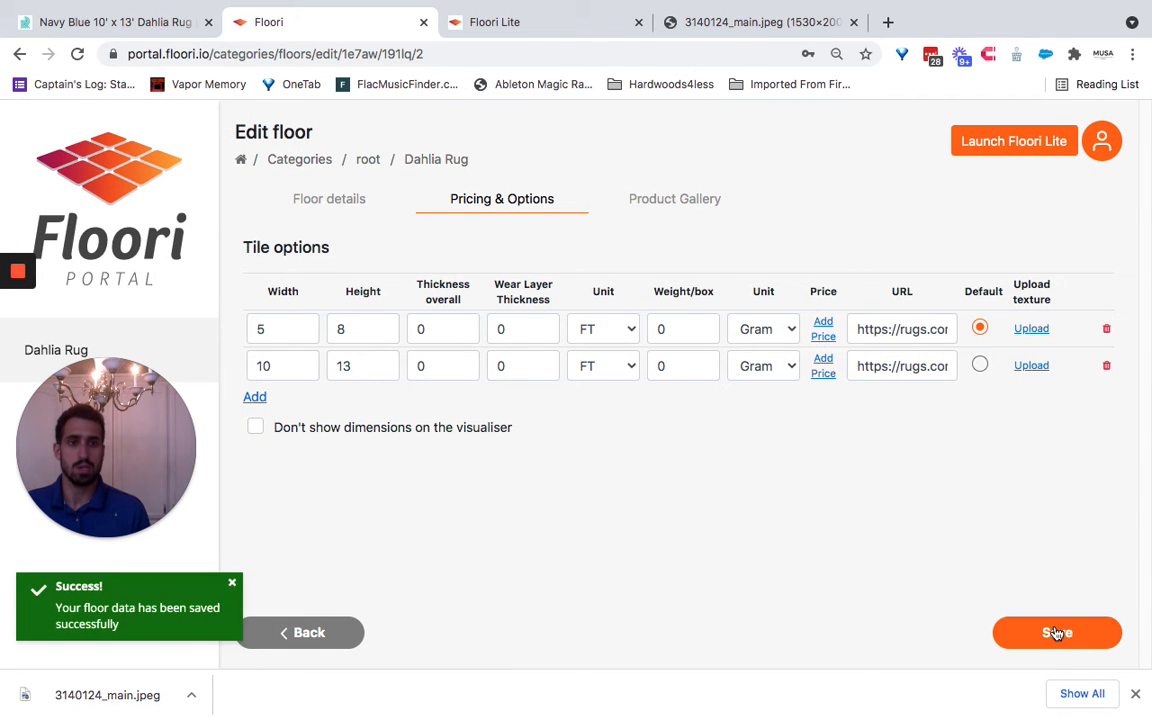
{"action": "left_click", "coordinate": [1056, 633]}
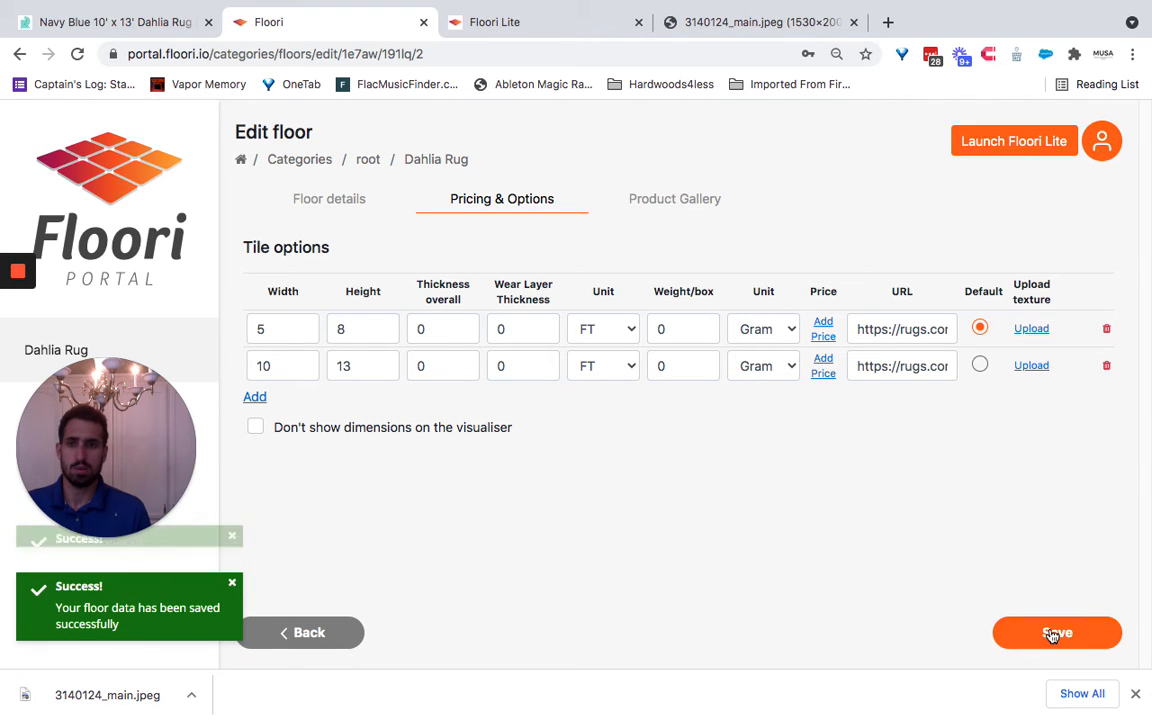
{"action": "left_click", "coordinate": [1053, 633]}
- Switch to Floori Lite, reload it, open the Bedroom scene and place the Dahlia Rug between the bed and the desk
{"action": "left_click", "coordinate": [500, 22]}
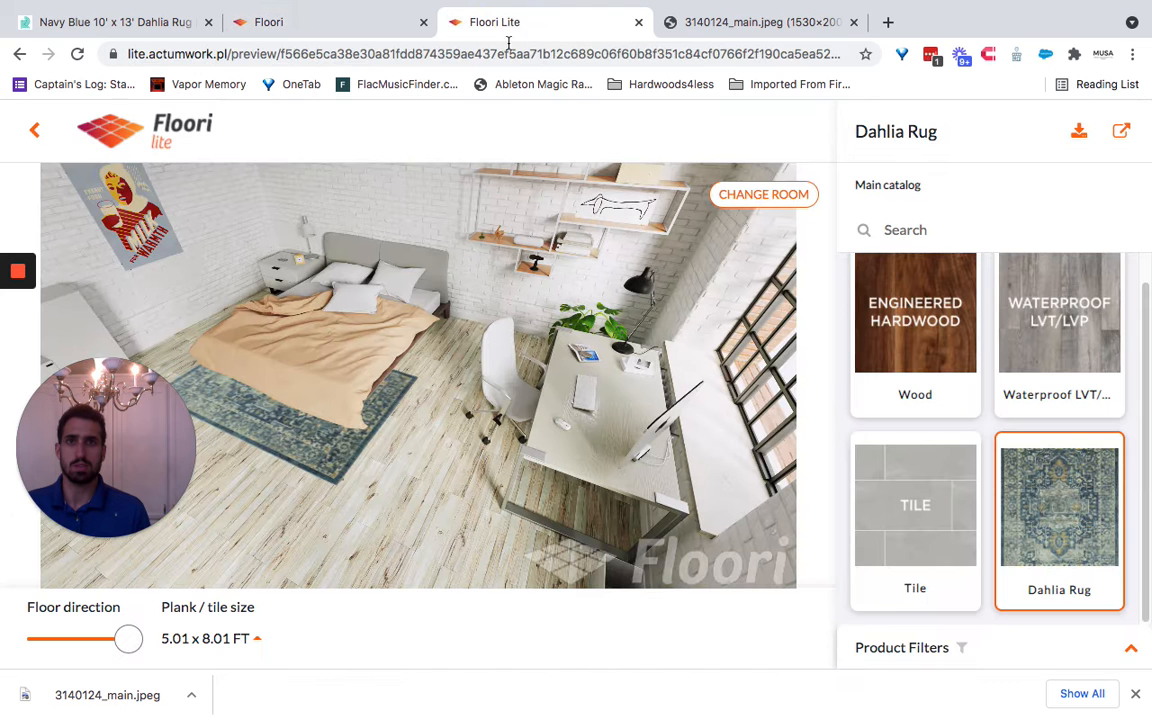
{"action": "left_click", "coordinate": [76, 55]}
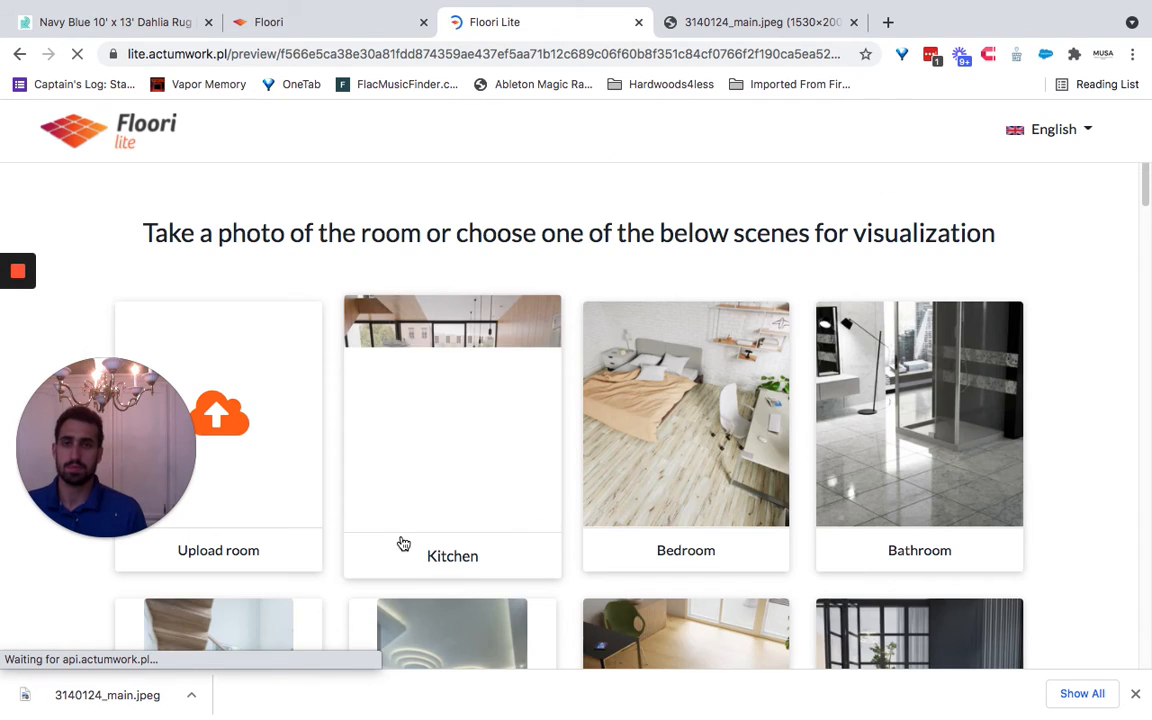
{"action": "left_click", "coordinate": [742, 478]}
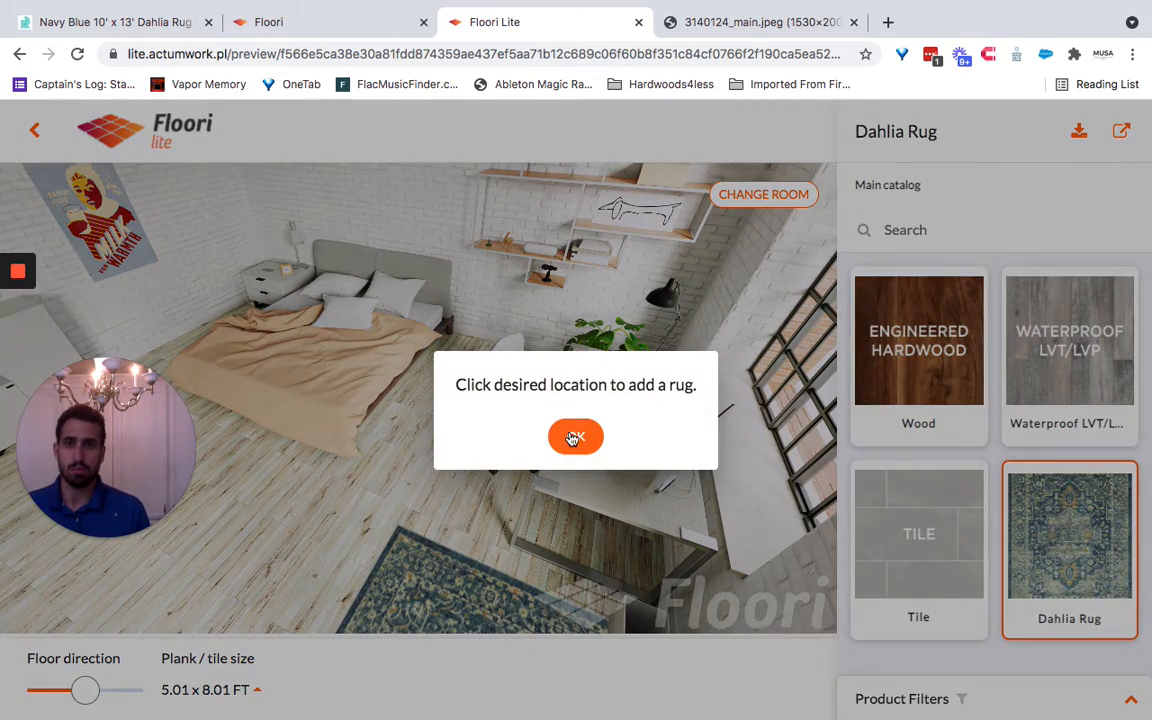
{"action": "left_click", "coordinate": [573, 438]}
{"action": "left_click", "coordinate": [395, 475]}
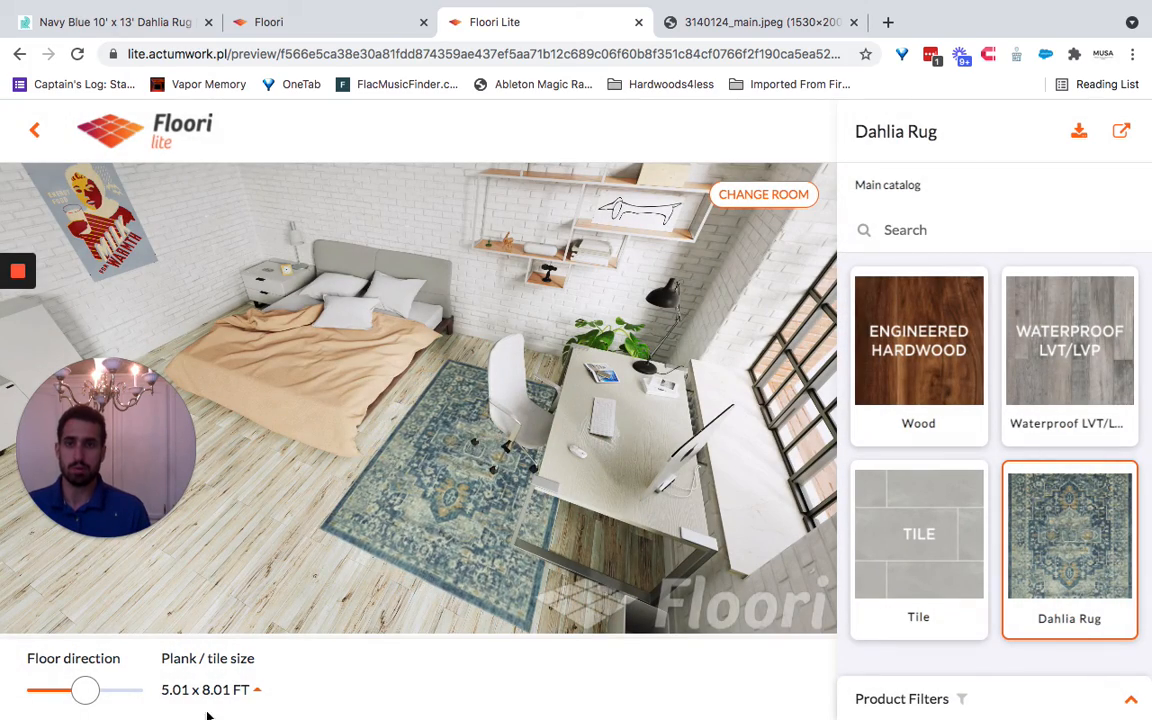
- Try the rug at 10.01 x 13.02 FT, turn it to the maximum floor direction and position it partly under the bed
{"action": "left_click", "coordinate": [243, 692]}
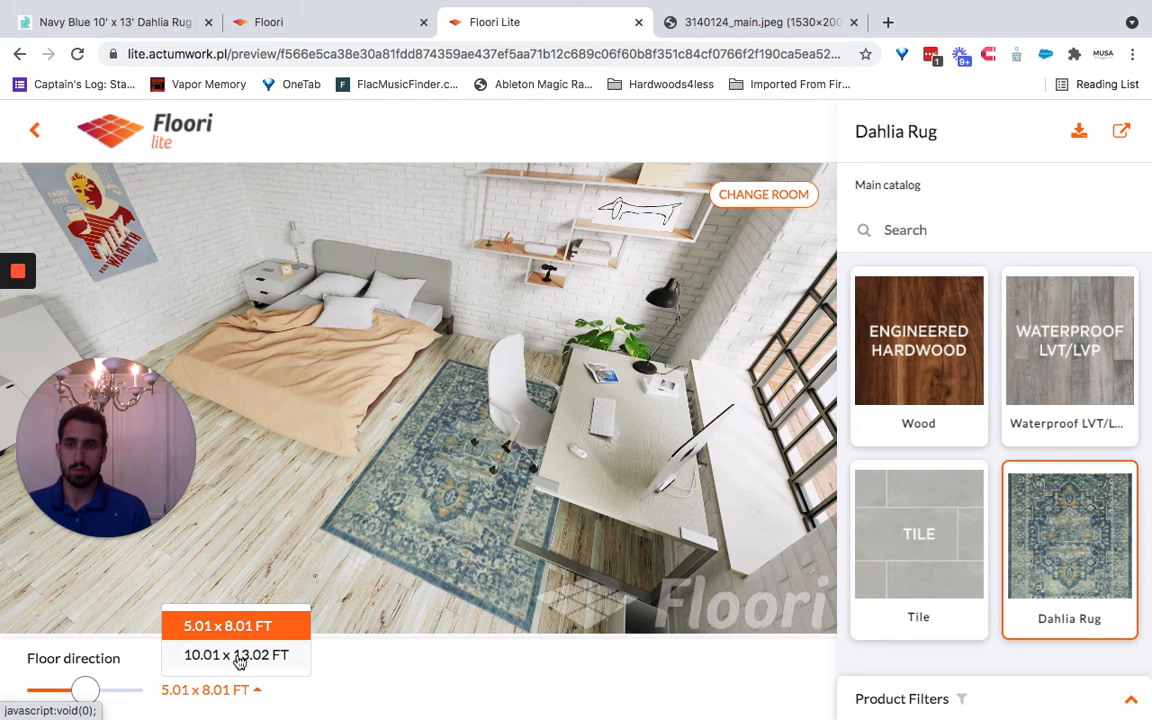
{"action": "left_click", "coordinate": [237, 656]}
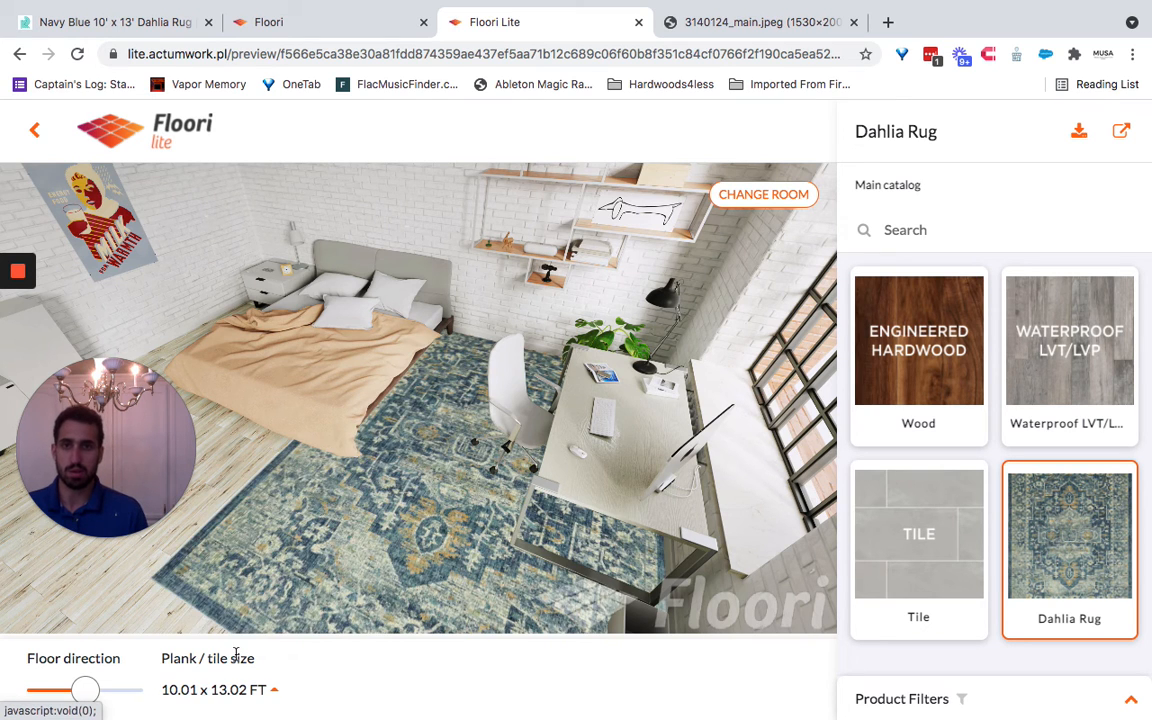
{"action": "left_click_drag", "start_coordinate": [423, 439], "coordinate": [416, 515]}
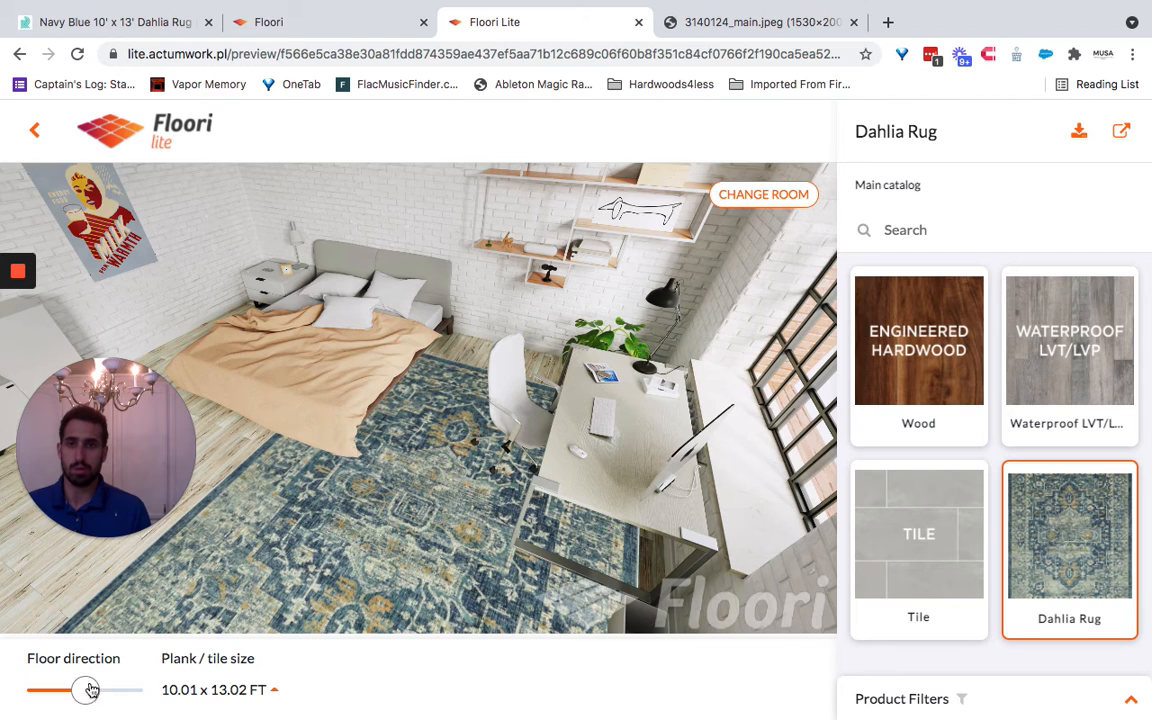
{"action": "left_click_drag", "start_coordinate": [90, 690], "coordinate": [130, 690]}
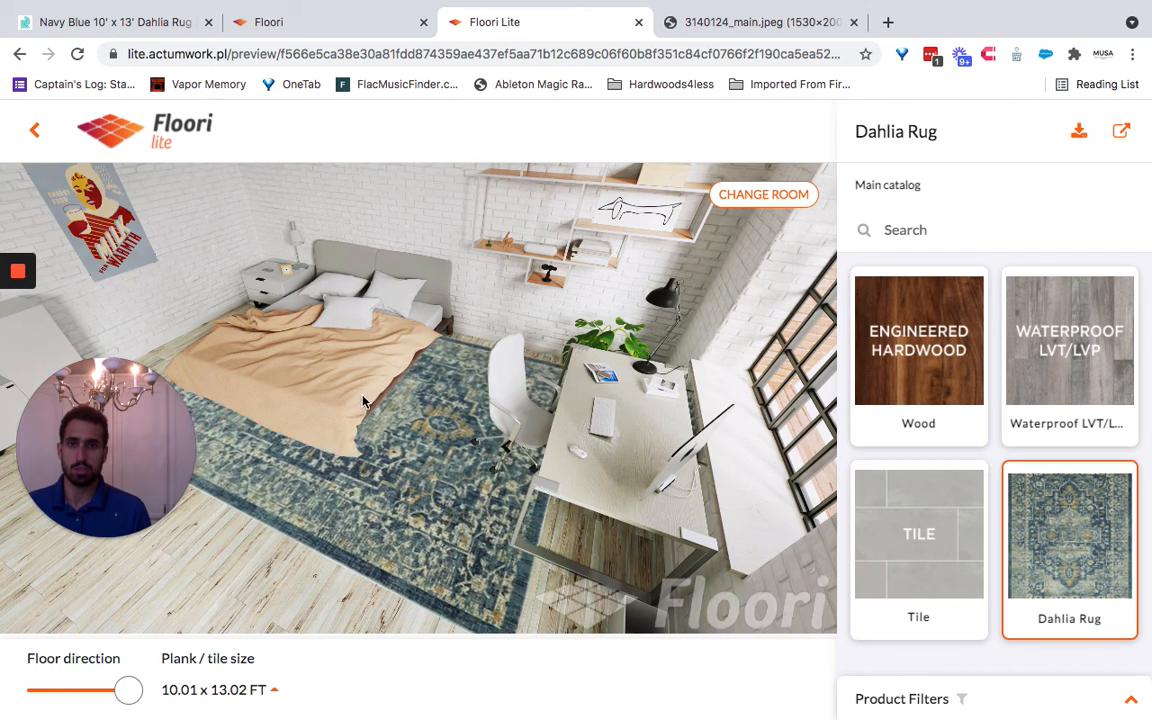
{"action": "left_click_drag", "start_coordinate": [363, 401], "coordinate": [386, 391]}
- Set the rug size to 5.01 x 8.01 FT, return the floor direction to the middle and place the rug under the desk chair
{"action": "left_click", "coordinate": [268, 688]}
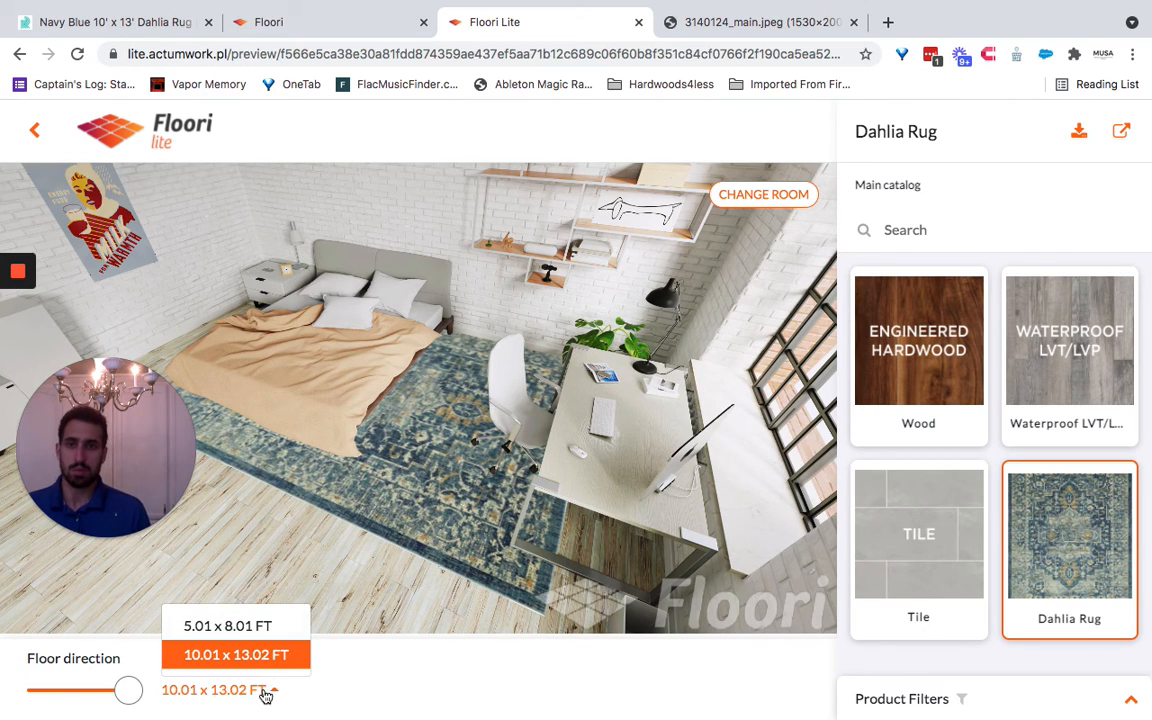
{"action": "left_click", "coordinate": [268, 627]}
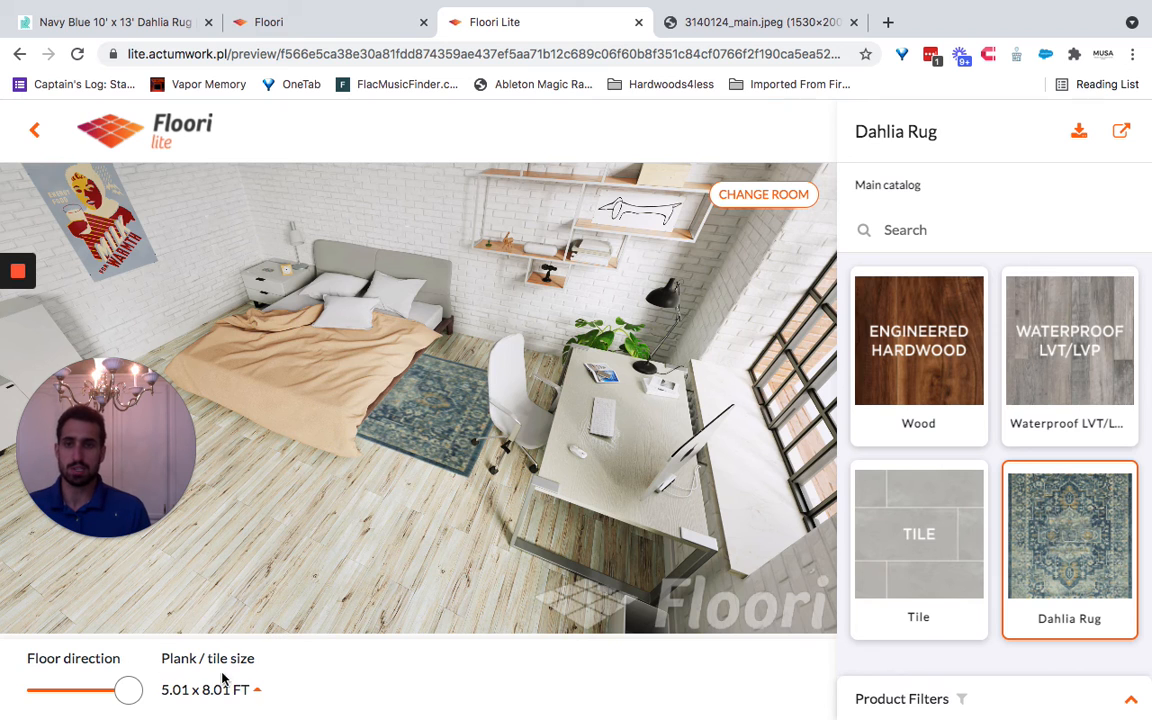
{"action": "left_click_drag", "start_coordinate": [381, 387], "coordinate": [532, 518]}
{"action": "left_click_drag", "start_coordinate": [128, 690], "coordinate": [88, 692]}
{"action": "left_click_drag", "start_coordinate": [498, 474], "coordinate": [513, 453]}
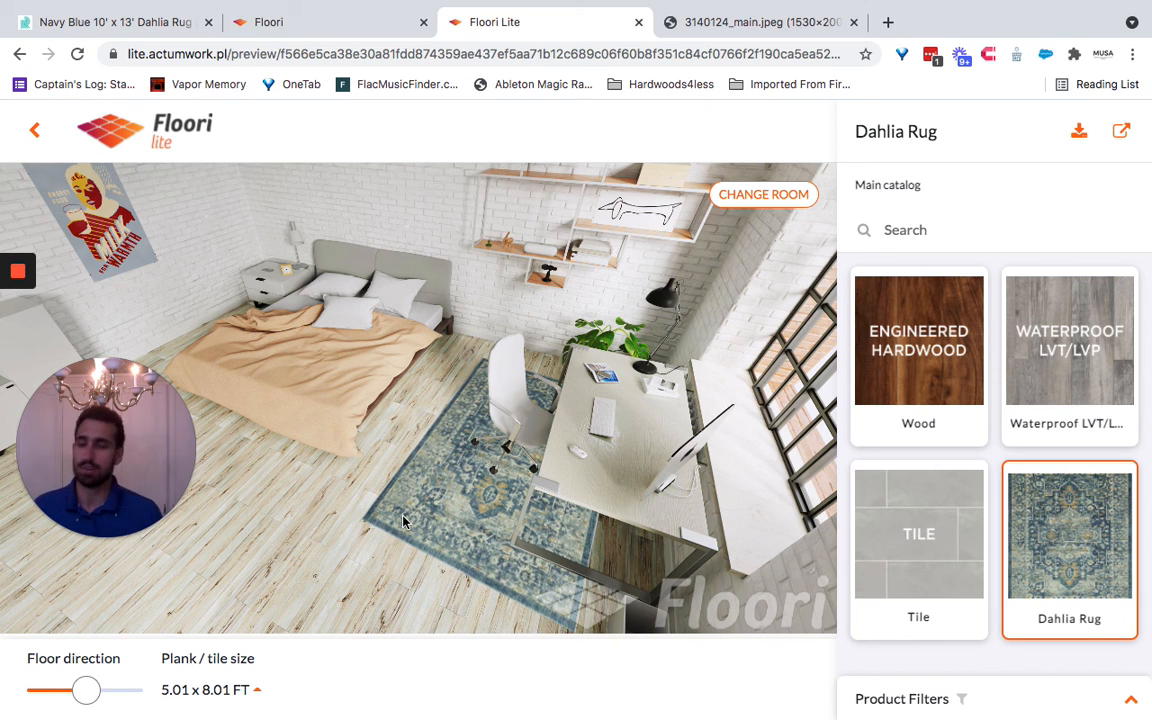